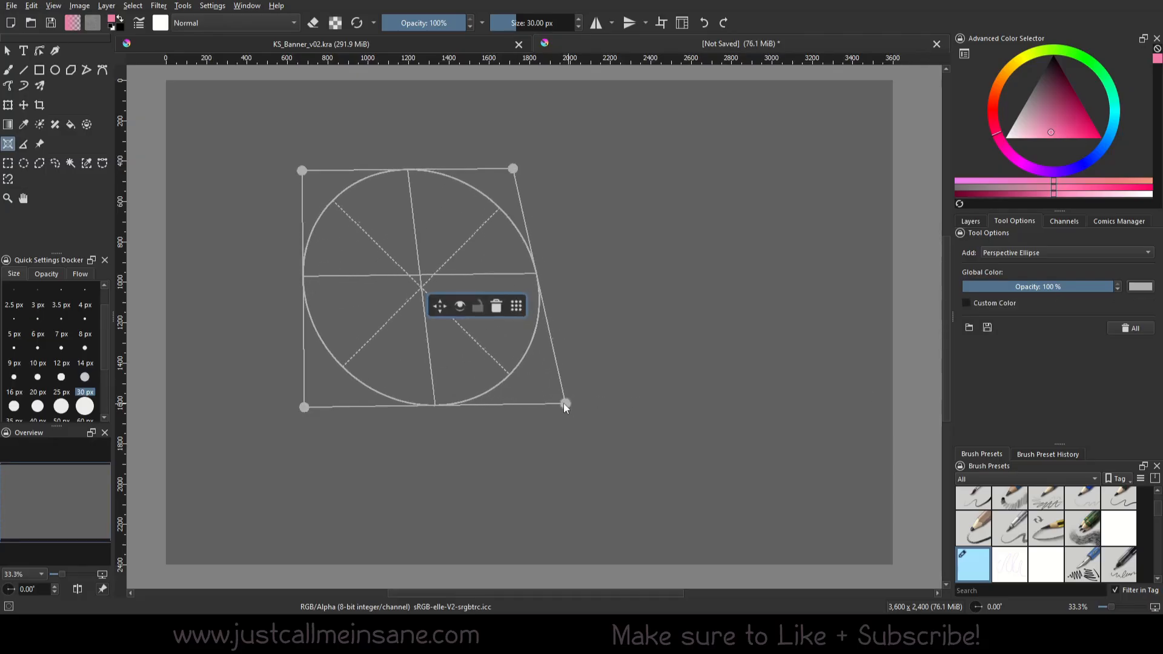
Pull the perspective ellipse assistant's lower-right corner inward to skew it, and move its control widget above the shape
drag(569, 402, 470, 348)
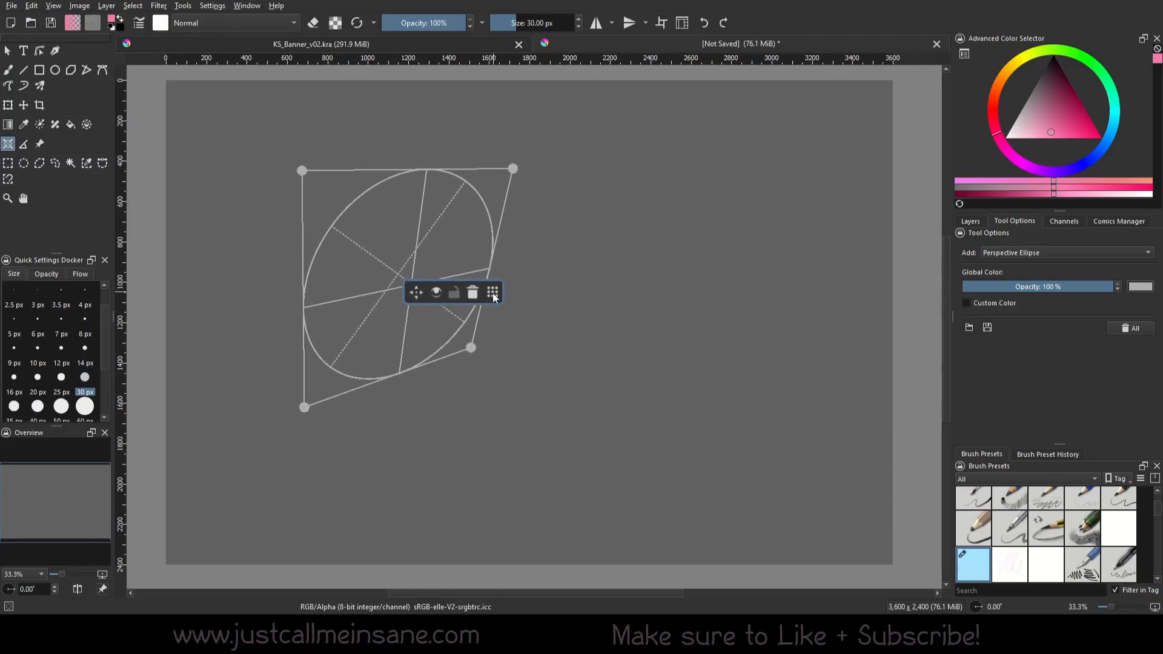
drag(493, 293, 350, 100)
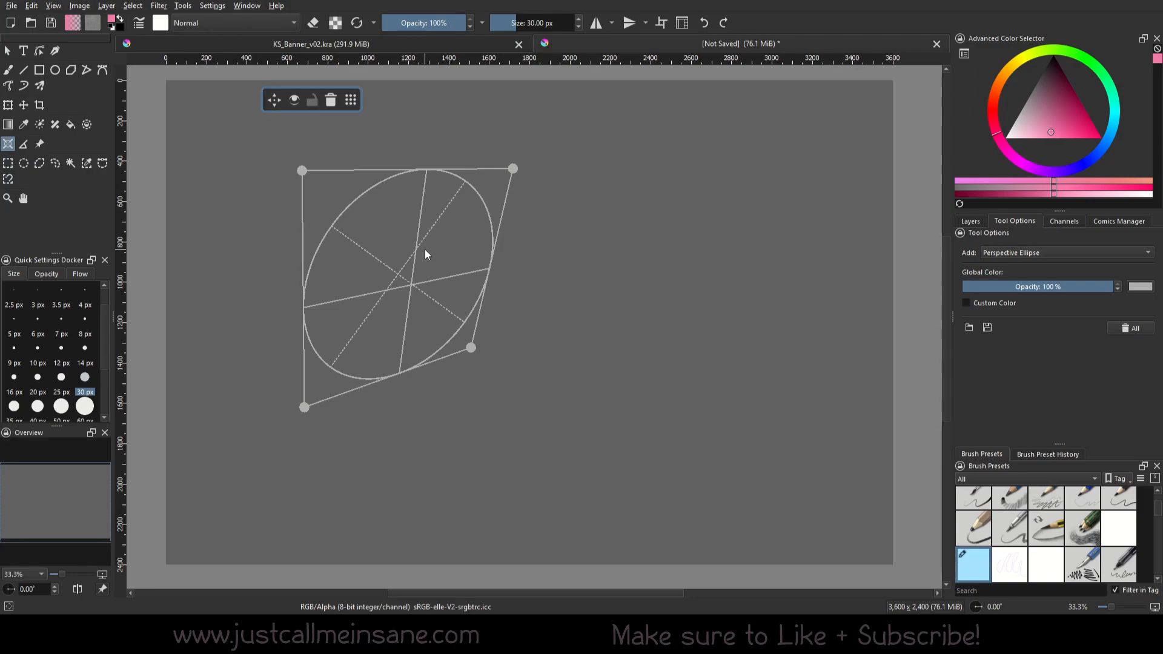
Enable Snap to Assistants for the Freehand Brush and paint a pink ellipse along the perspective ellipse assistant
click(7, 72)
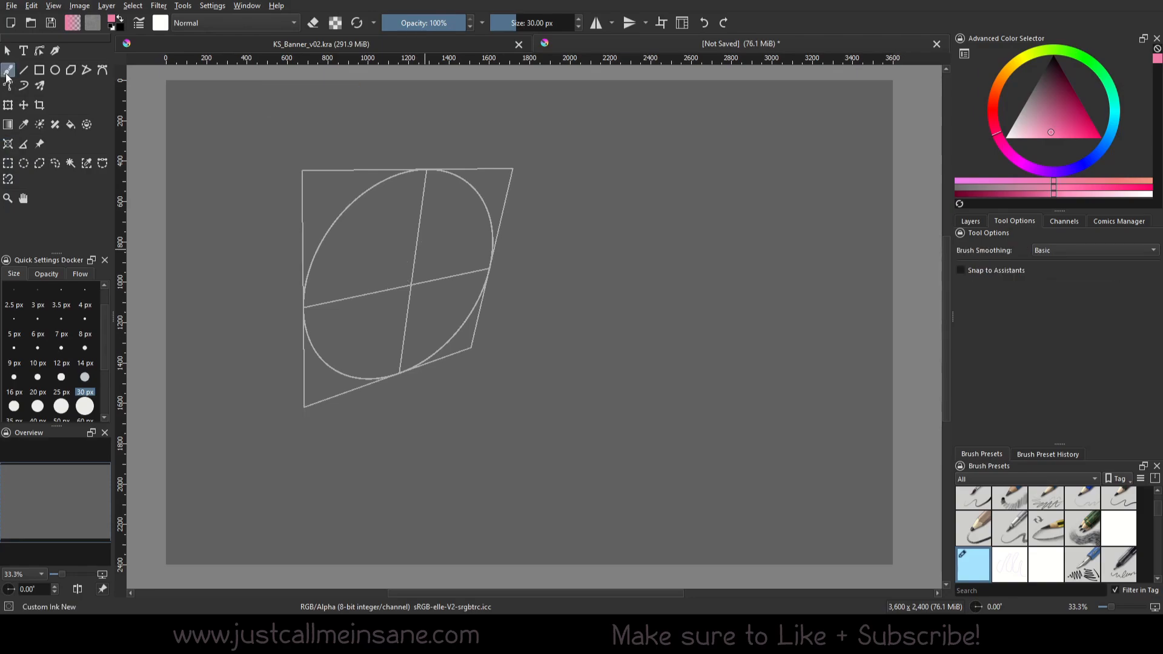
click(983, 270)
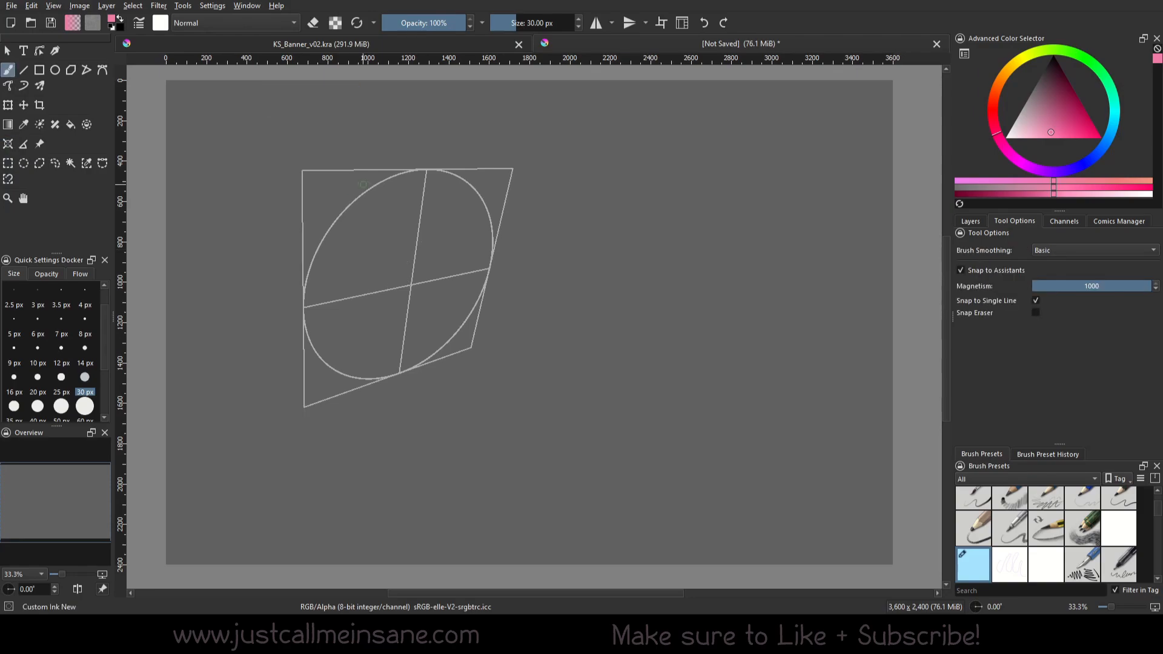
mouse_move(491, 248)
mouse_down()
mouse_move(304, 297)
mouse_move(488, 276)
mouse_up()
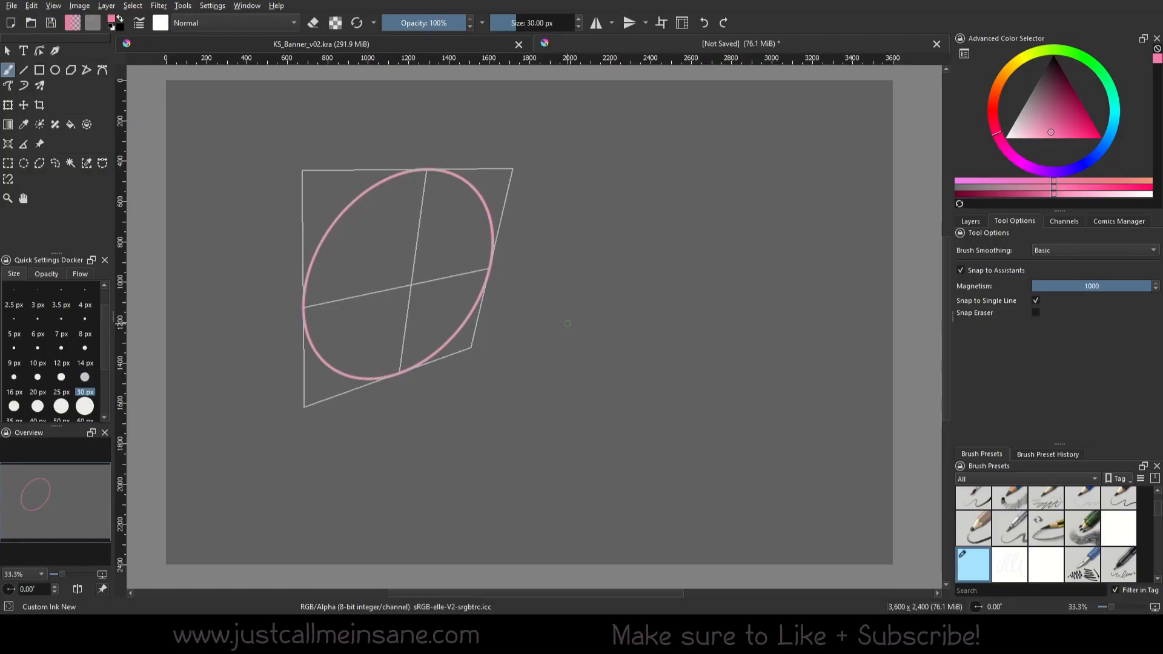
Paint the ellipse's two crossing axis lines with assistant snapping turned off, and turn snapping back on
drag(415, 238, 403, 371)
drag(331, 311, 489, 265)
click(966, 271)
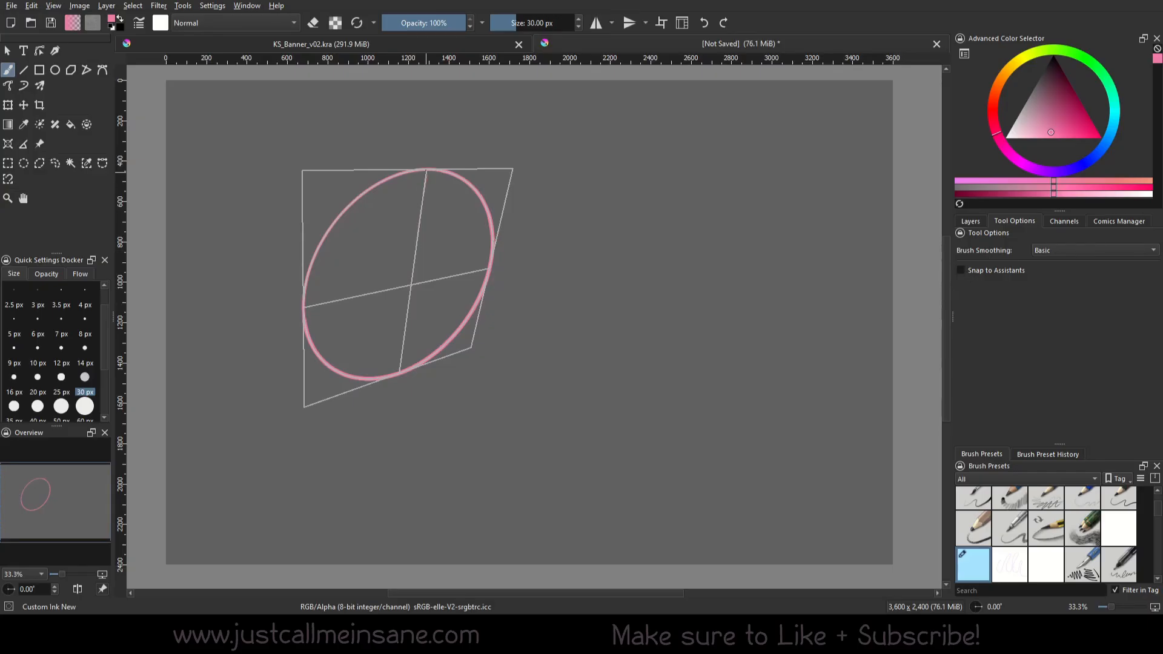
drag(427, 170, 402, 348)
drag(301, 309, 506, 261)
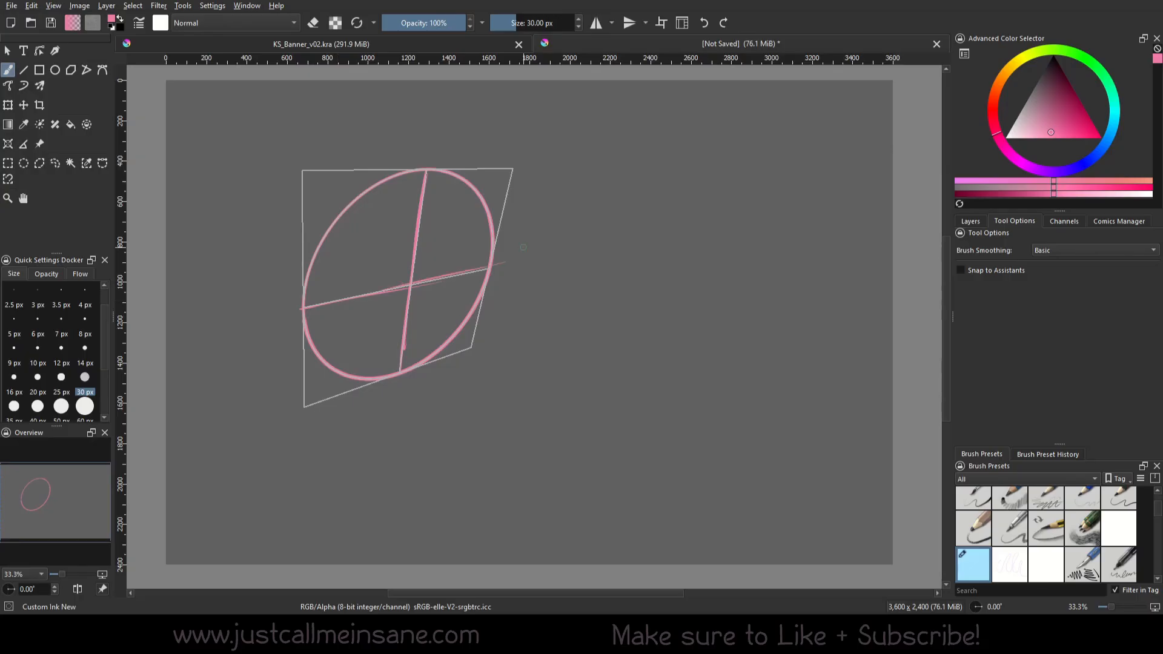
click(976, 271)
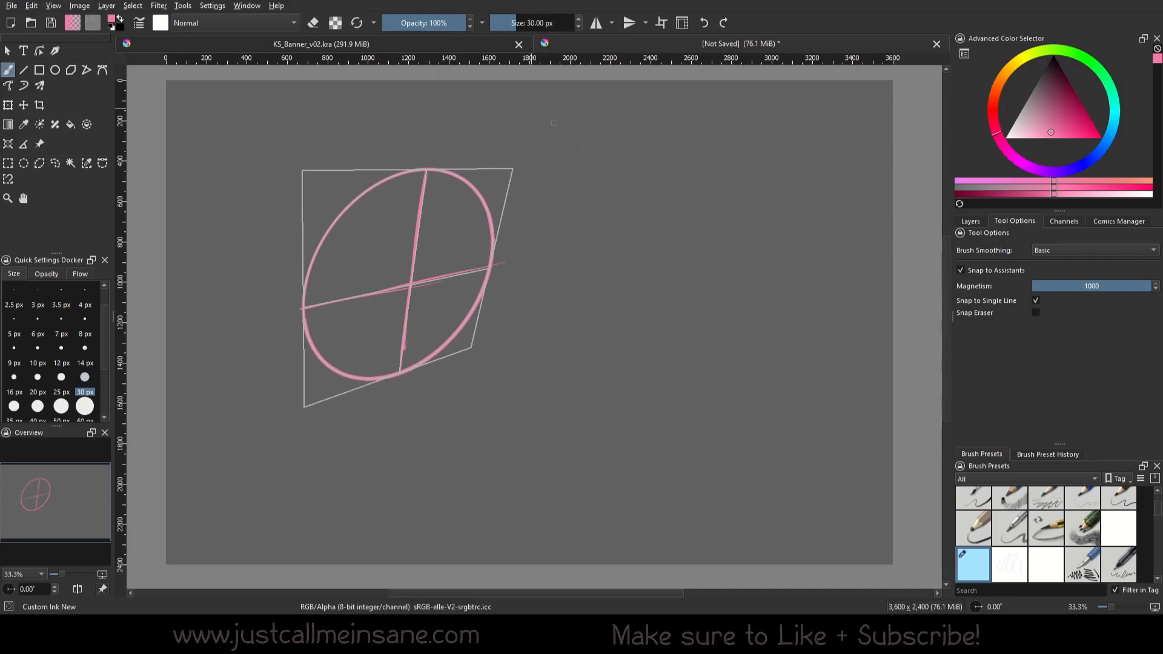
Add a larger second perspective ellipse assistant overlapping the lower right of the first, and adjust its position and lower-left corner
click(8, 145)
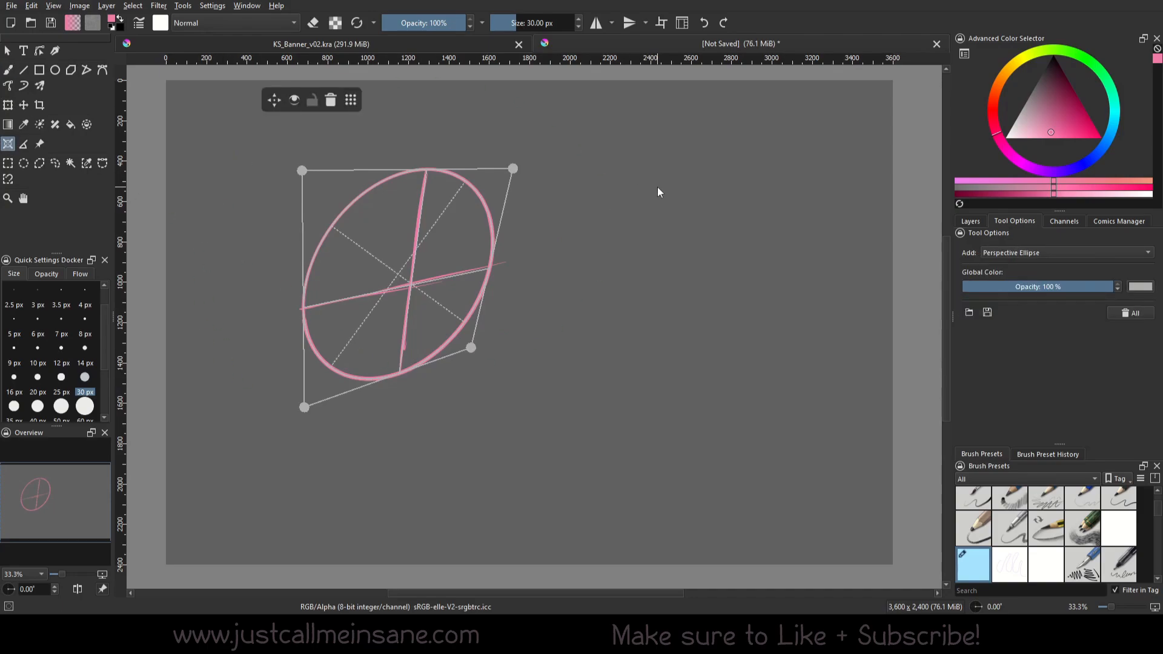
click(695, 185)
click(412, 196)
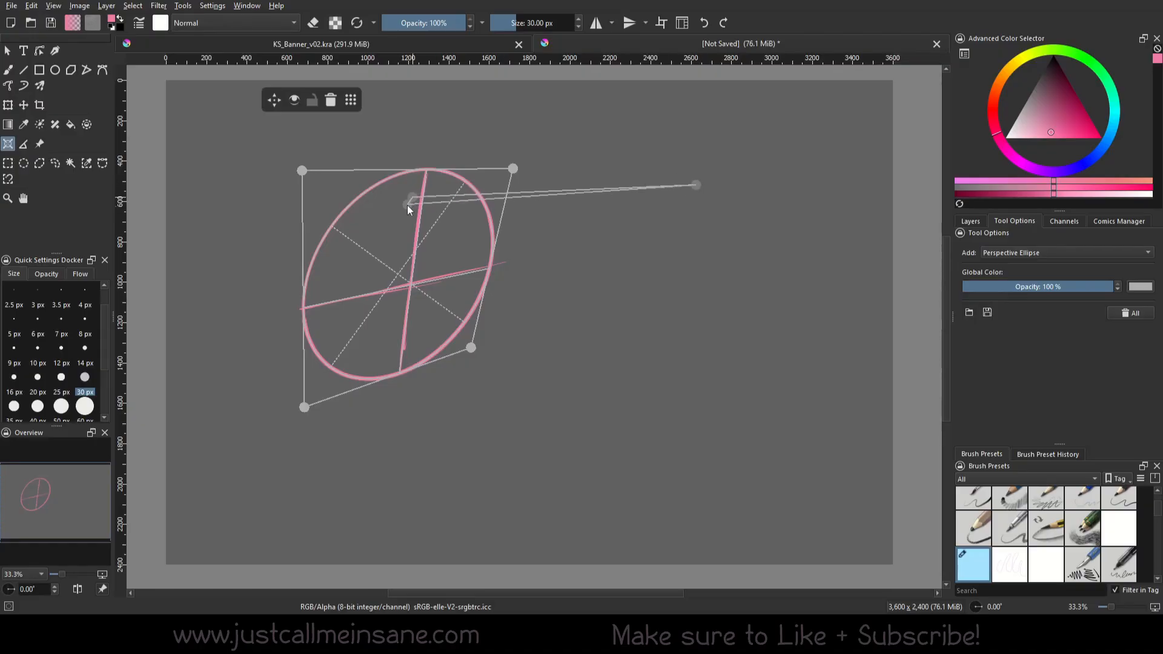
click(398, 480)
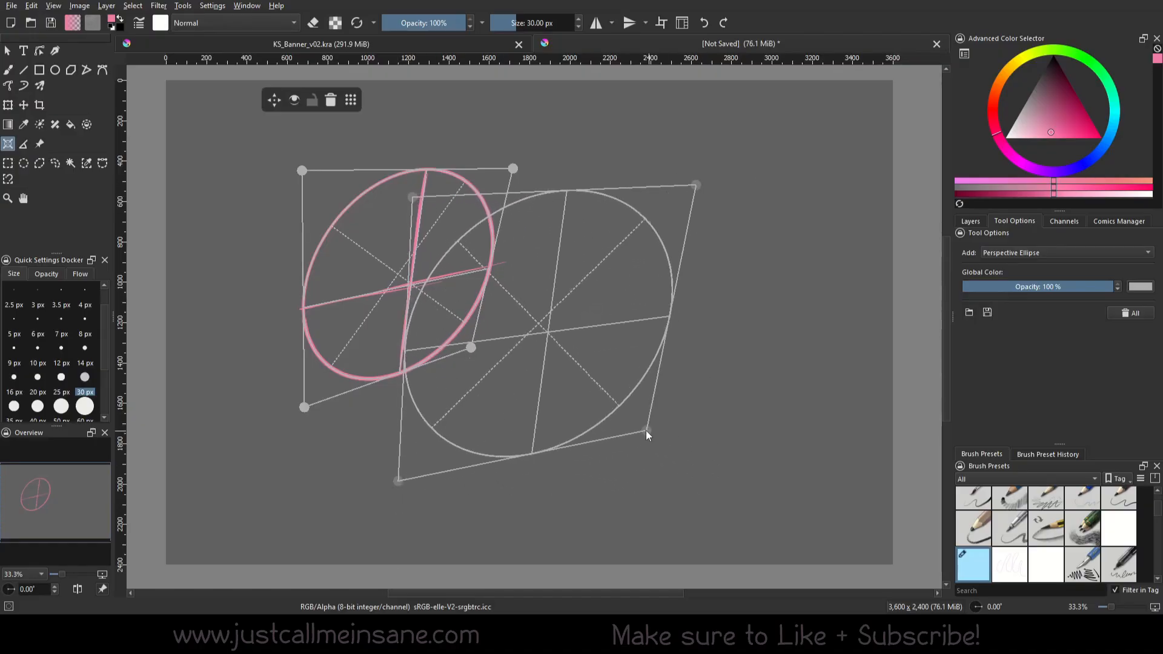
click(641, 424)
drag(551, 342, 571, 361)
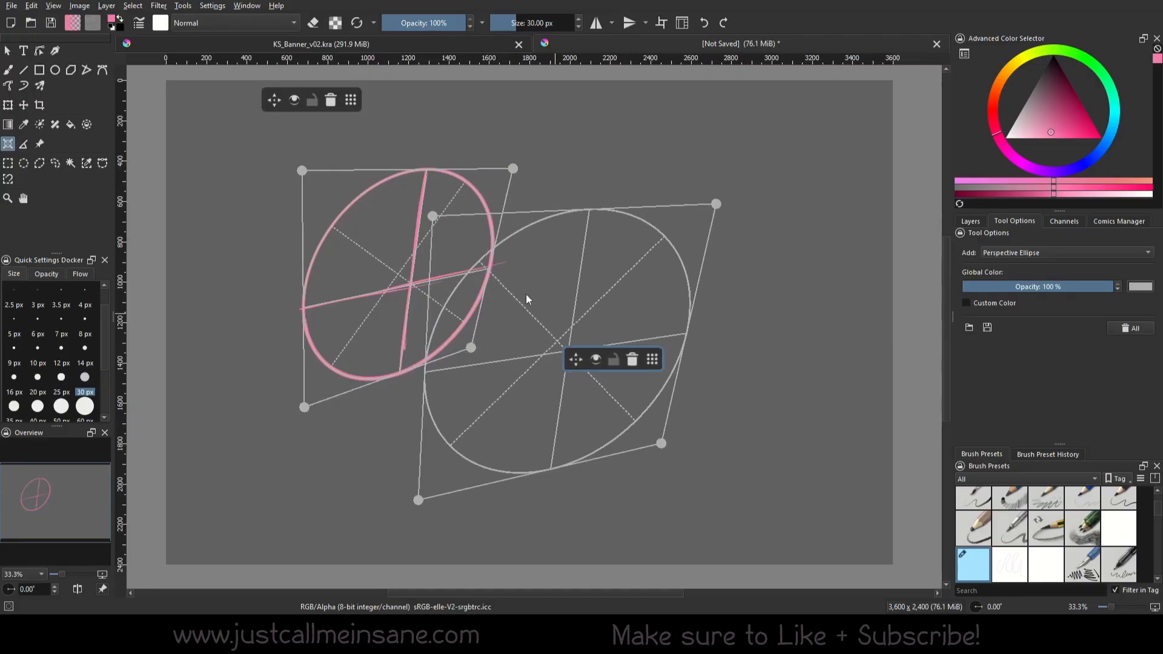
drag(414, 496, 403, 503)
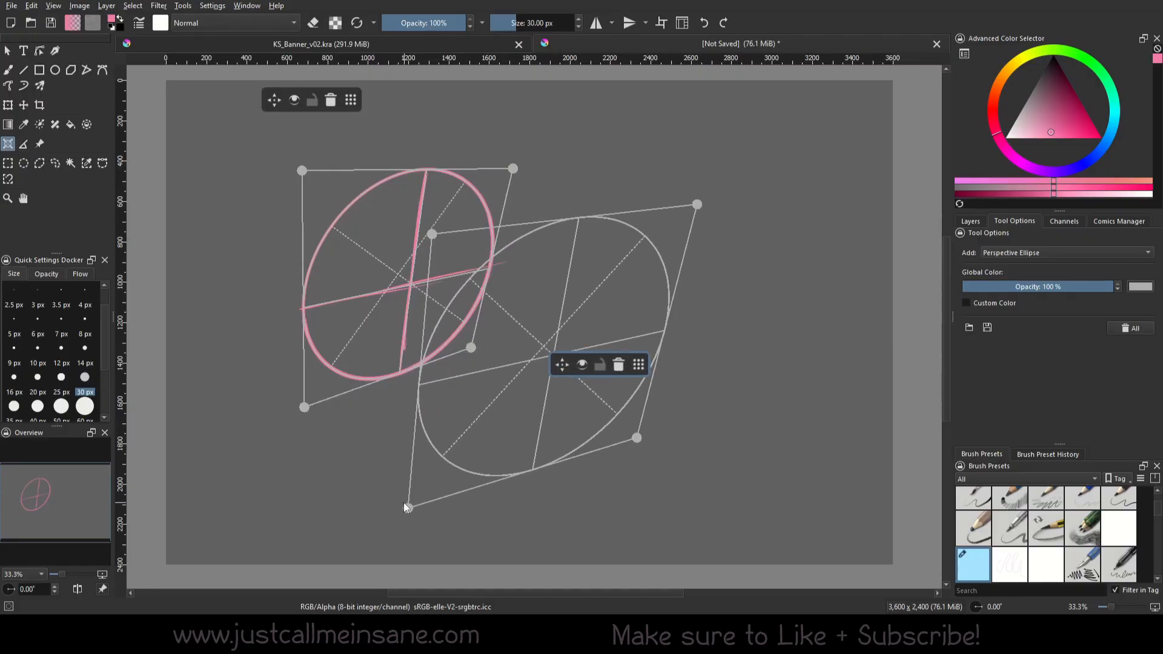
Paint a pink ellipse snapped to the second assistant and switch off snapping visibility on both ellipse assistants
key(b)
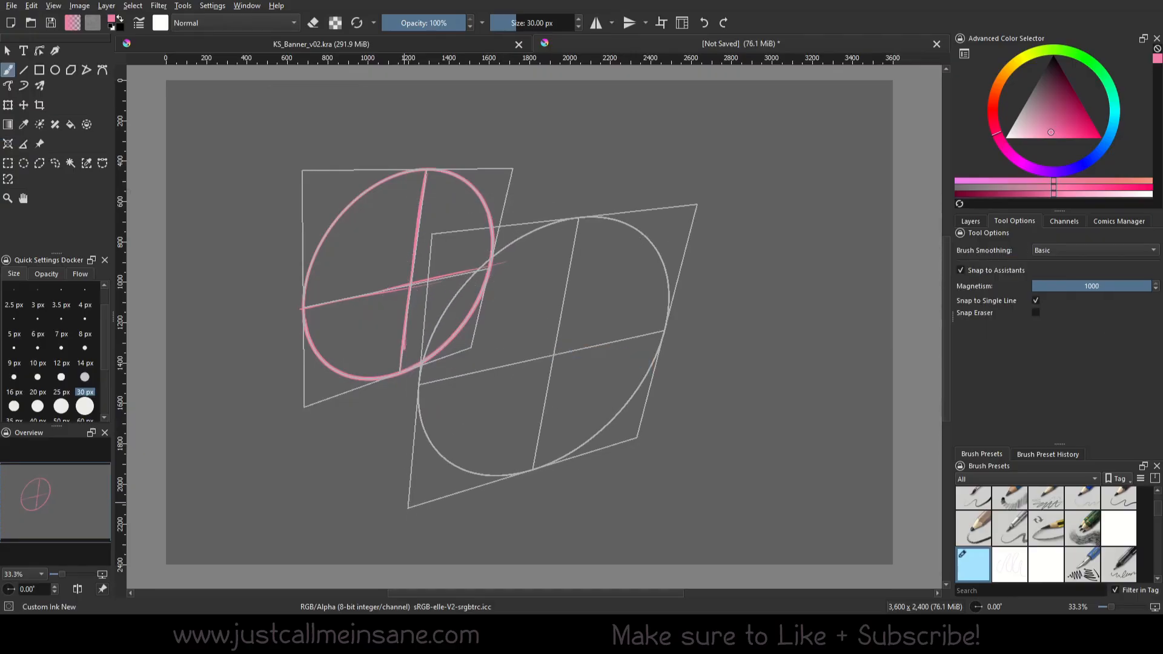
mouse_move(418, 382)
mouse_down()
mouse_move(424, 433)
mouse_move(460, 279)
mouse_move(425, 348)
mouse_up()
click(10, 144)
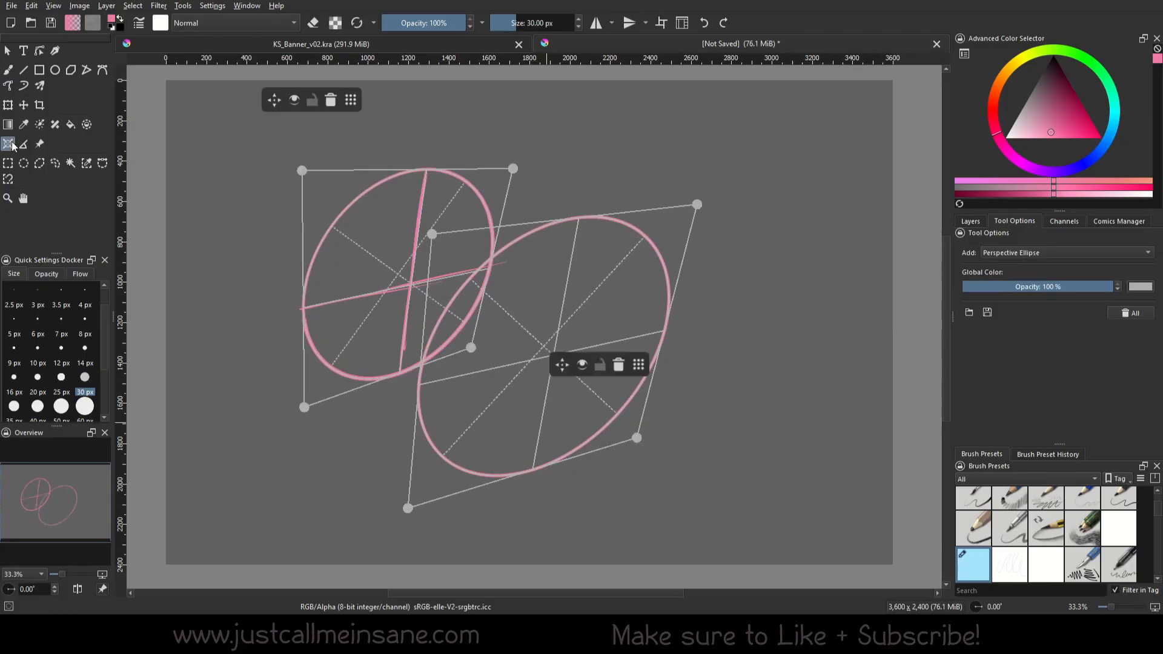
click(582, 364)
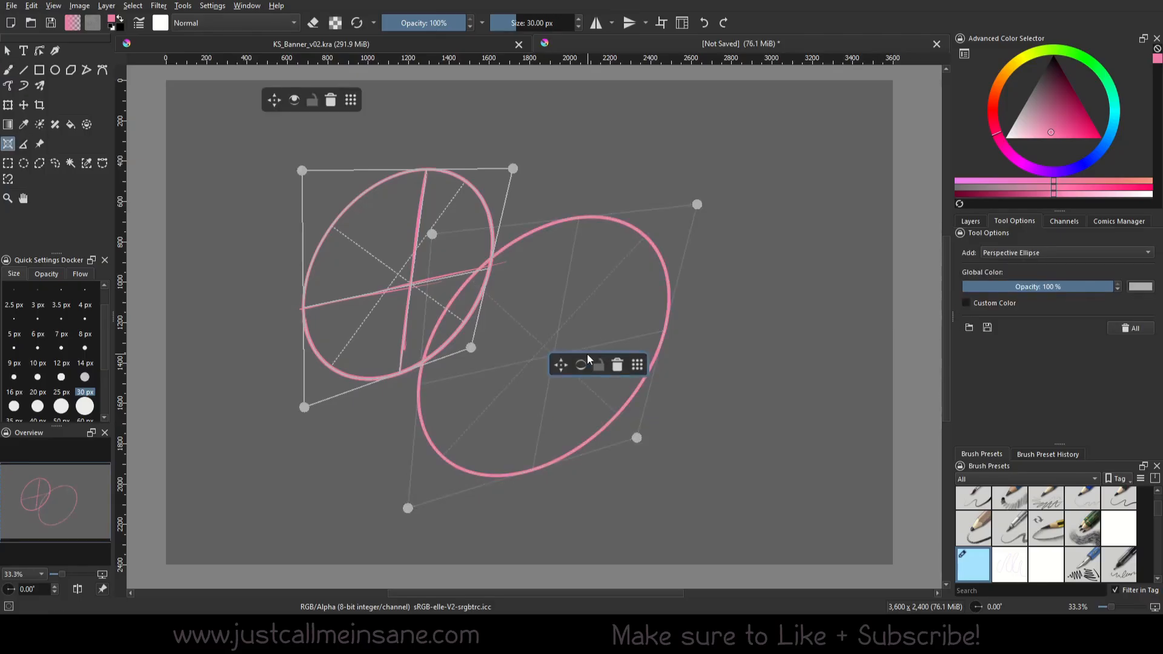
click(293, 99)
Paint side lines joining the two ellipses into a cylinder, rotating the canvas to -45° and redoing the unsatisfactory lower strokes
click(8, 69)
mouse_move(304, 350)
mouse_down()
mouse_move(404, 439)
mouse_move(466, 466)
mouse_up()
right_click(504, 305)
drag(505, 195, 426, 221)
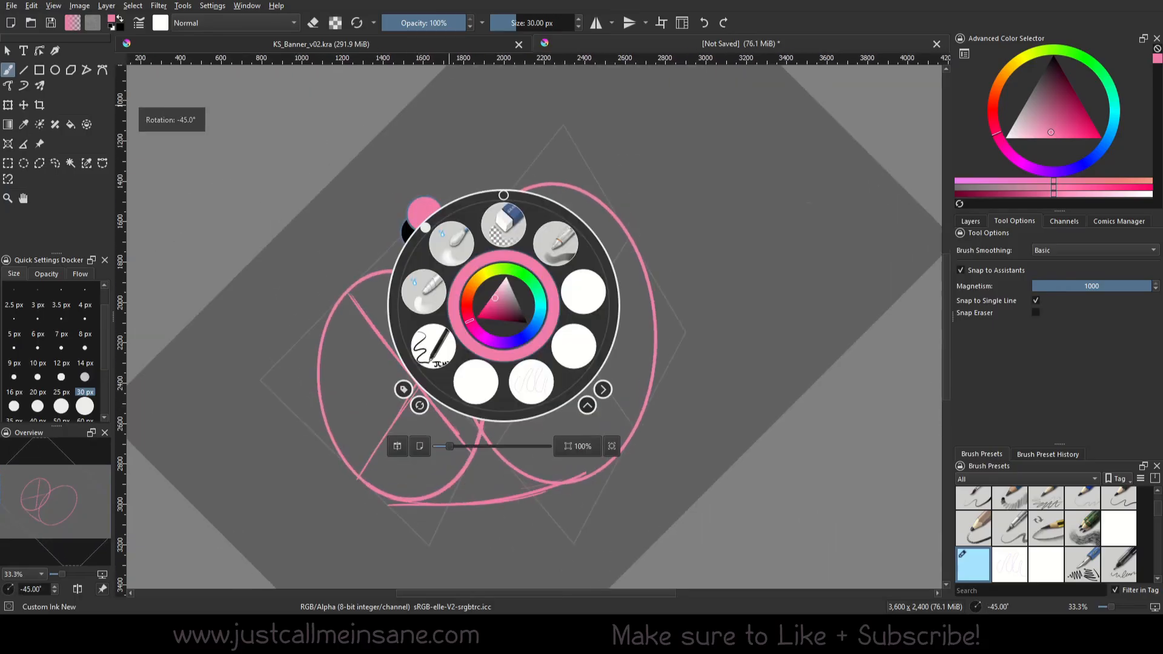
right_click(426, 222)
mouse_move(345, 291)
mouse_down()
mouse_move(559, 172)
mouse_move(484, 208)
mouse_up()
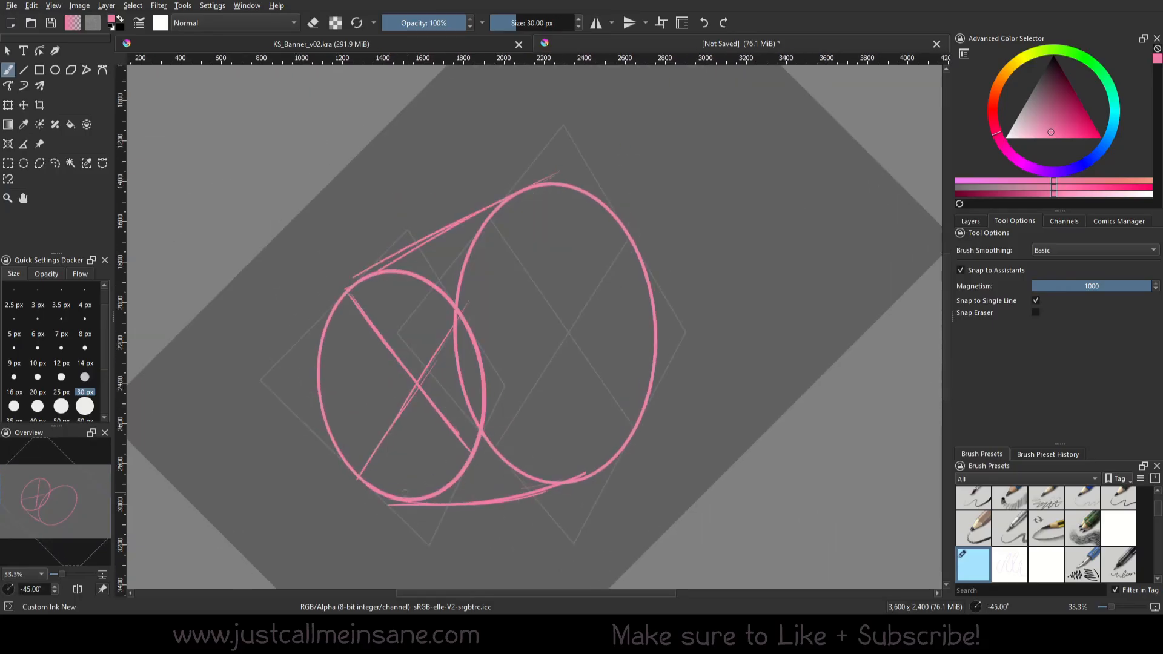
drag(409, 498, 628, 469)
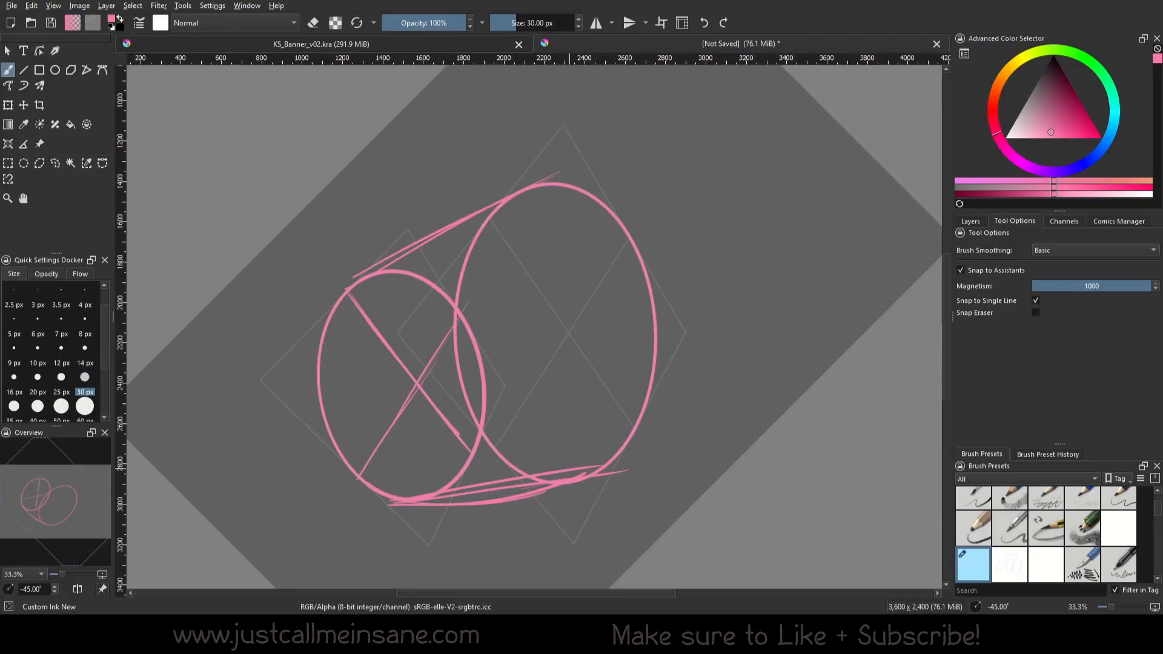
key(ctrl+z)
key(ctrl+z)
mouse_move(407, 501)
mouse_down()
mouse_move(607, 477)
mouse_move(585, 479)
mouse_up()
Paint a long centre axis line through the middles of both ellipses and reset the canvas rotation to 0°
right_click(651, 399)
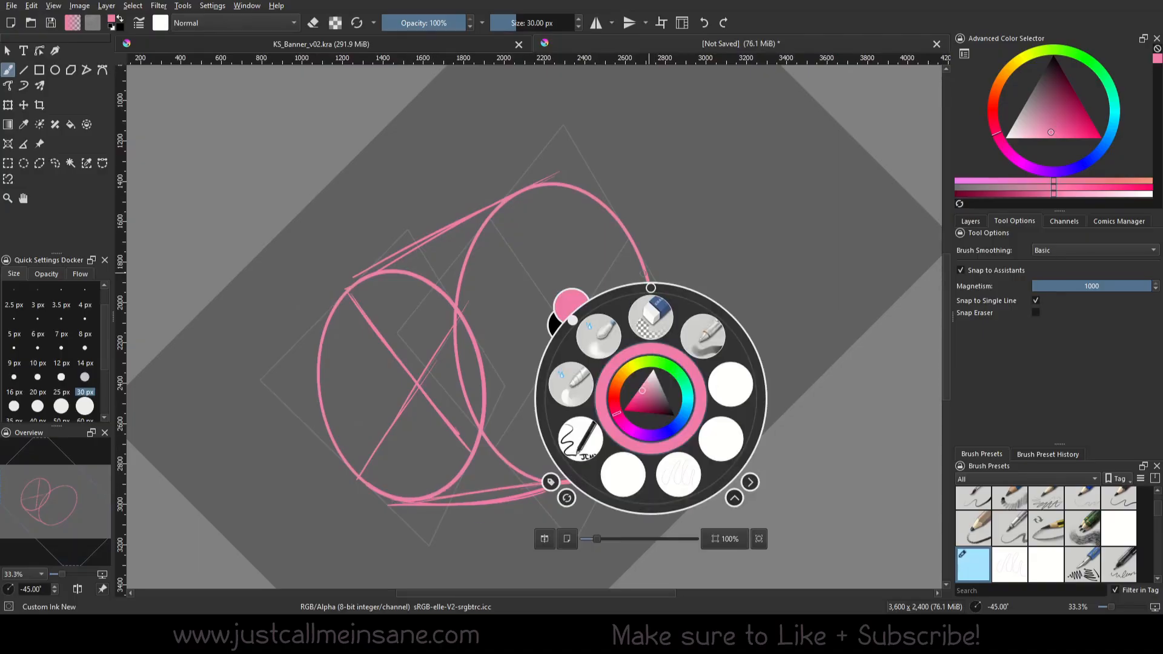
click(556, 295)
drag(585, 328, 255, 428)
right_click(680, 310)
click(680, 200)
click(554, 415)
Erase the stray curved stroke beside the cylinder's lower side line with Eraser Circle, and return to the ink brush at 0° canvas rotation
right_click(559, 417)
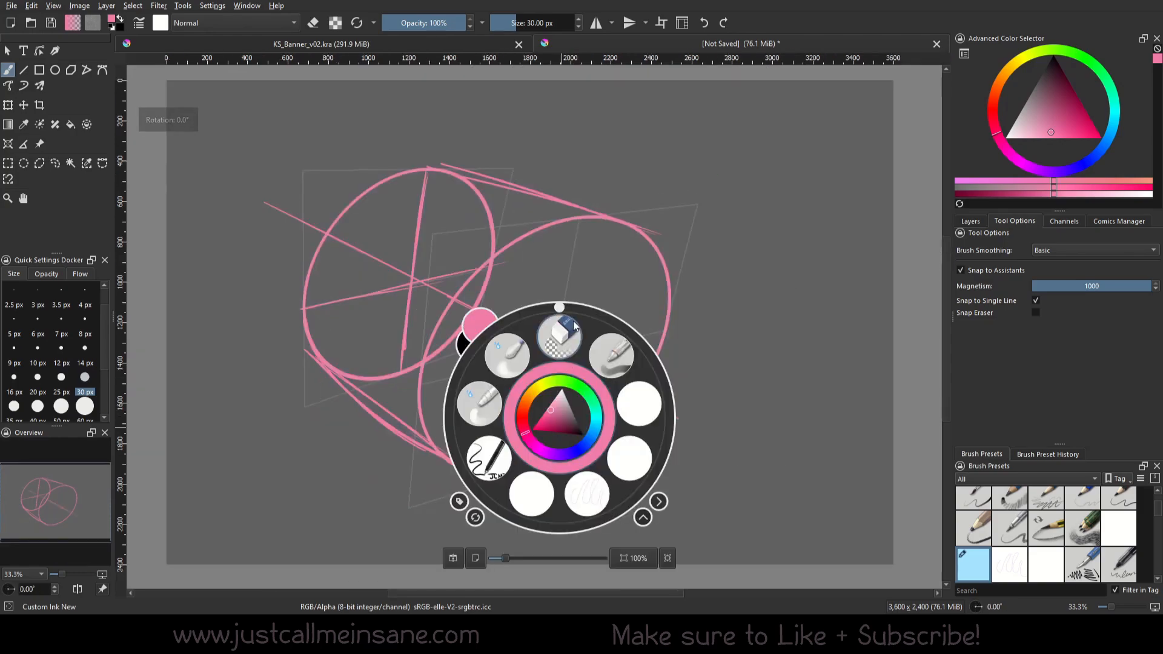
drag(559, 308, 614, 323)
click(558, 337)
drag(306, 280, 356, 402)
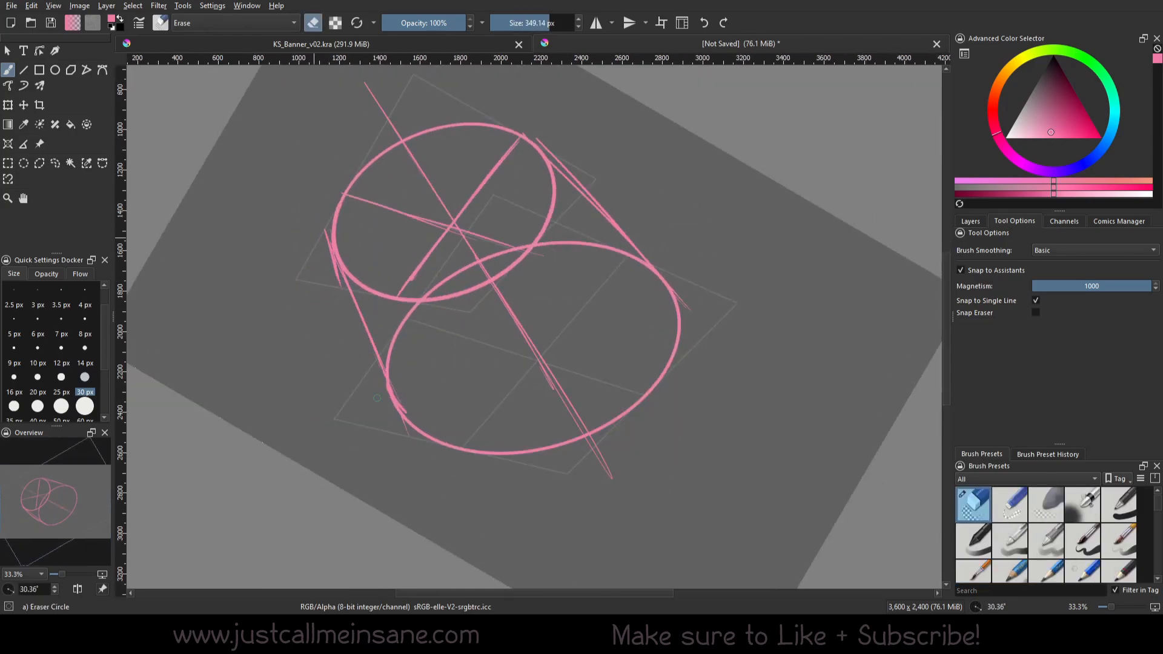
drag(292, 239, 304, 275)
right_click(424, 371)
click(424, 260)
click(494, 412)
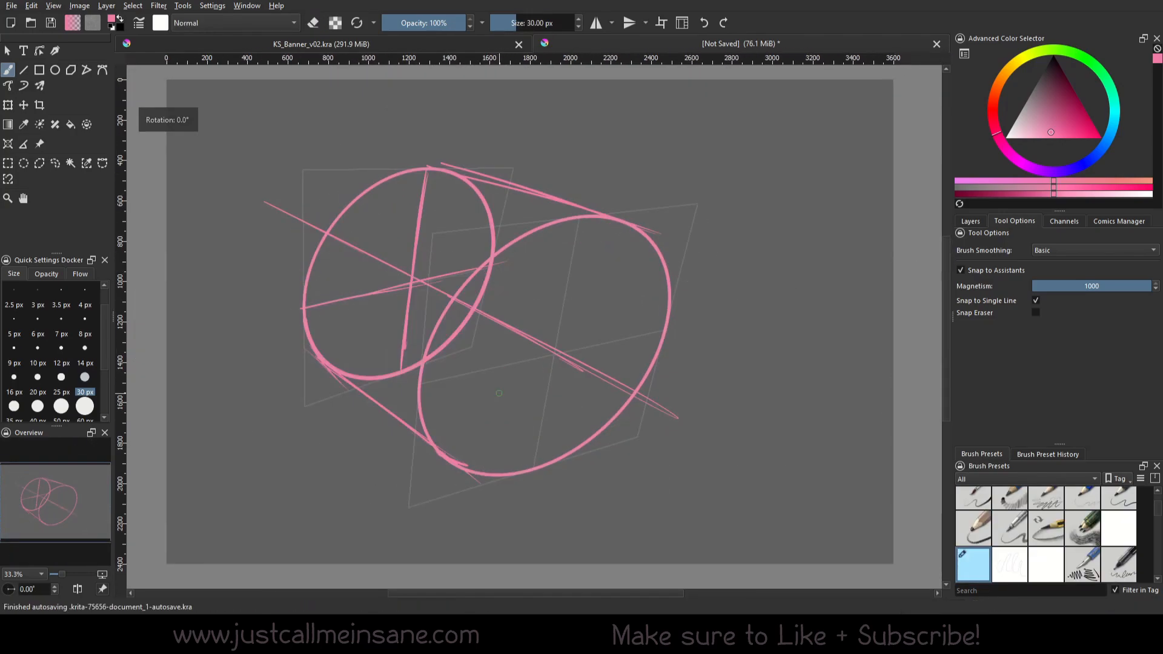
Try a new straight stroke along the cylinder's upper side with the canvas rotated to -50.75°, and undo it
drag(756, 339, 739, 309)
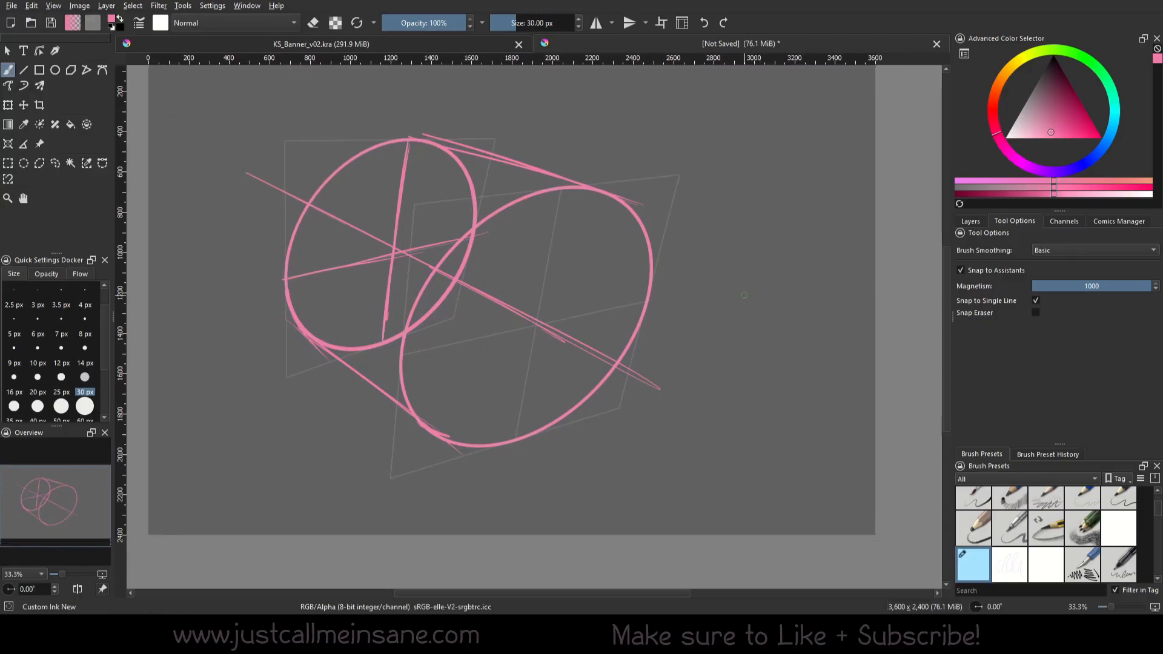
right_click(584, 221)
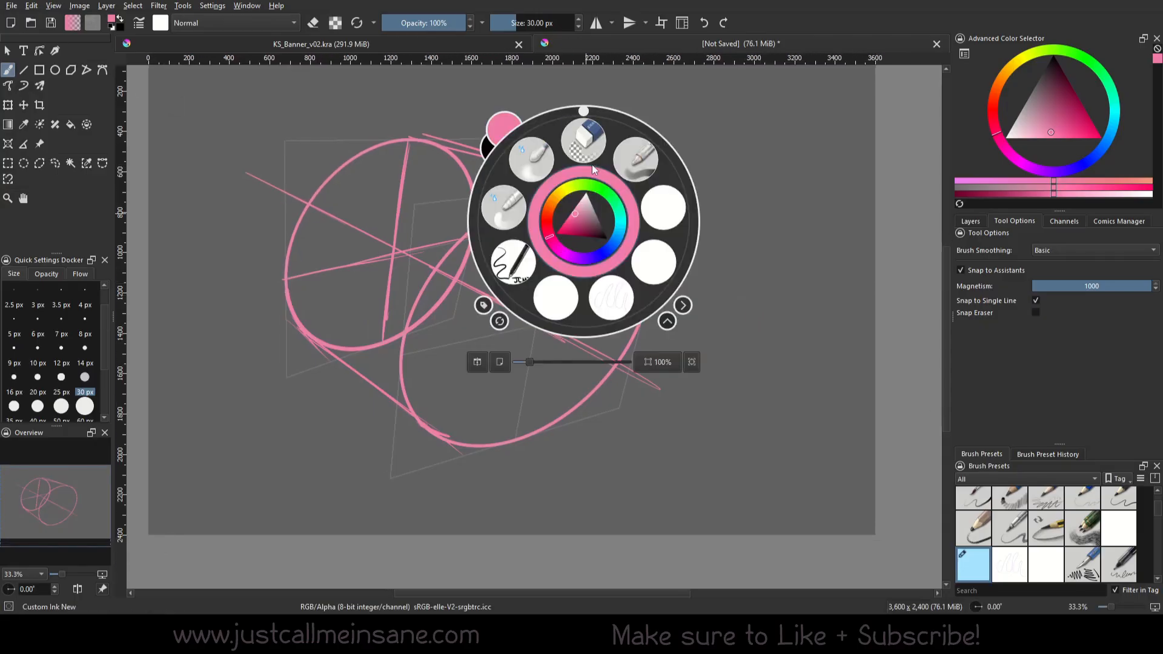
drag(584, 112, 497, 151)
right_click(630, 265)
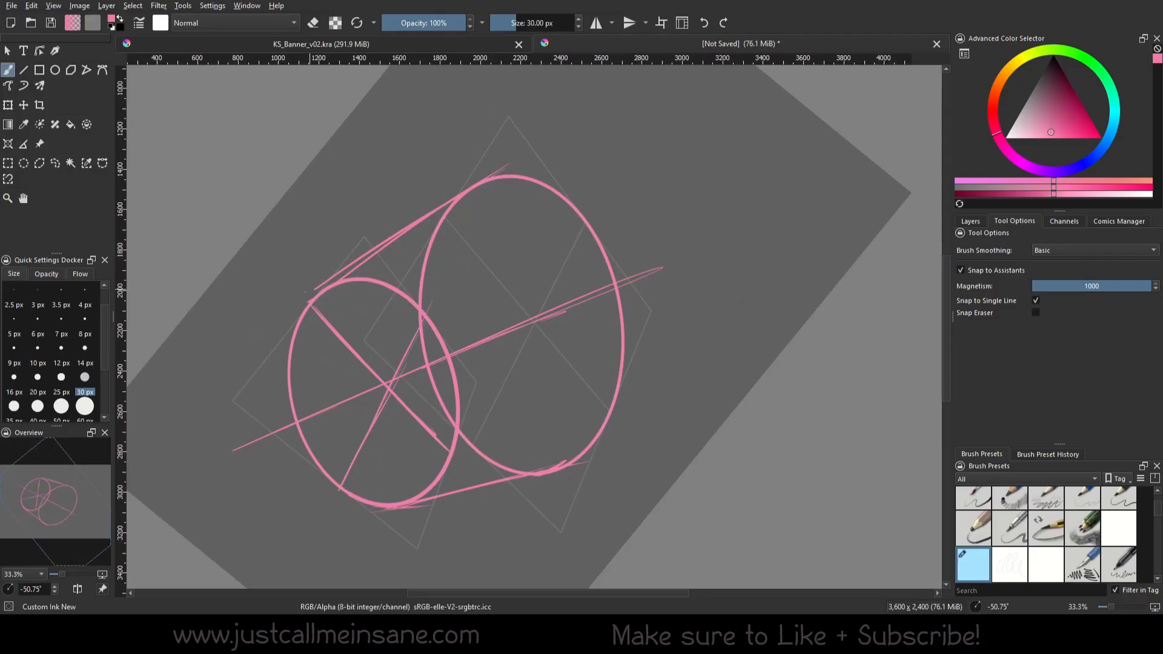
drag(309, 292, 523, 144)
key(ctrl+z)
Erase the duplicate line along the cylinder's upper side, return to the ink brush and reset the canvas rotation to 0°
right_click(348, 263)
click(348, 186)
right_click(544, 194)
click(616, 236)
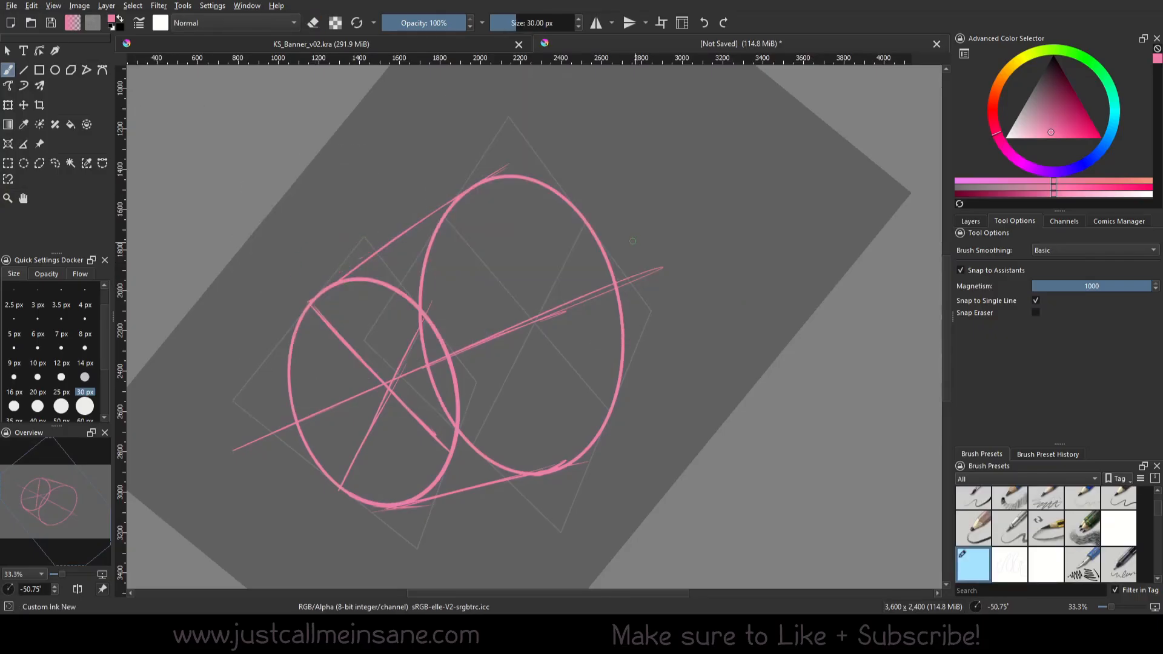
right_click(592, 272)
click(592, 161)
click(596, 153)
drag(757, 253, 769, 238)
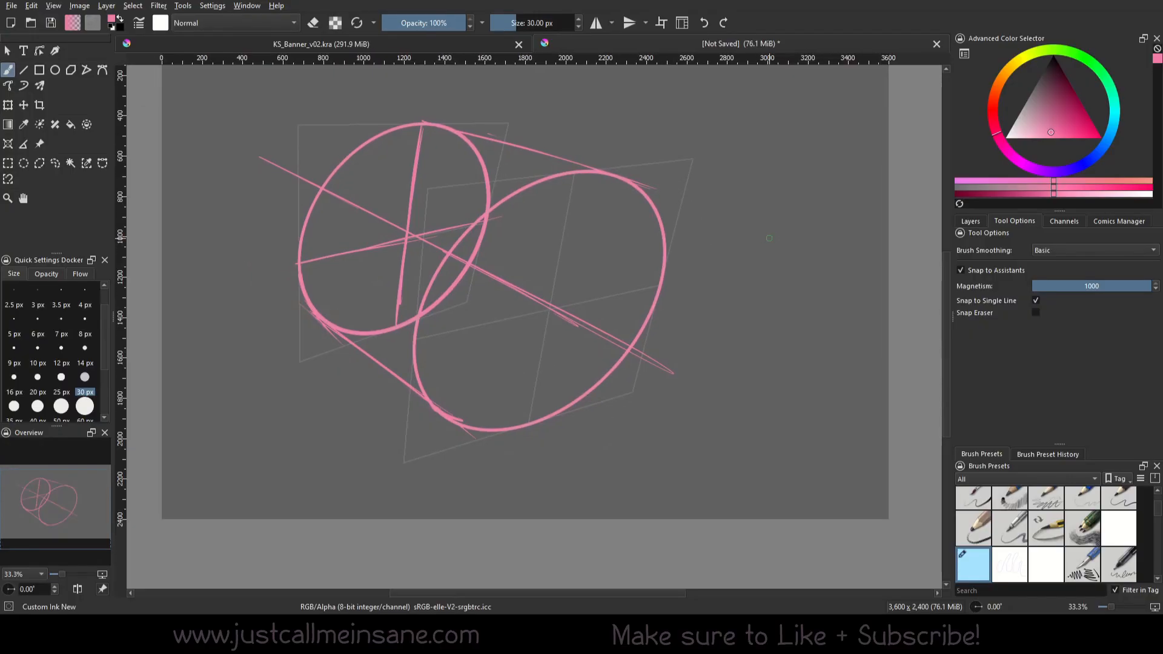
Shift the second ellipse assistant's lower-left corner slightly down and to the right, and return to the Freehand Brush
click(8, 143)
drag(404, 463, 418, 475)
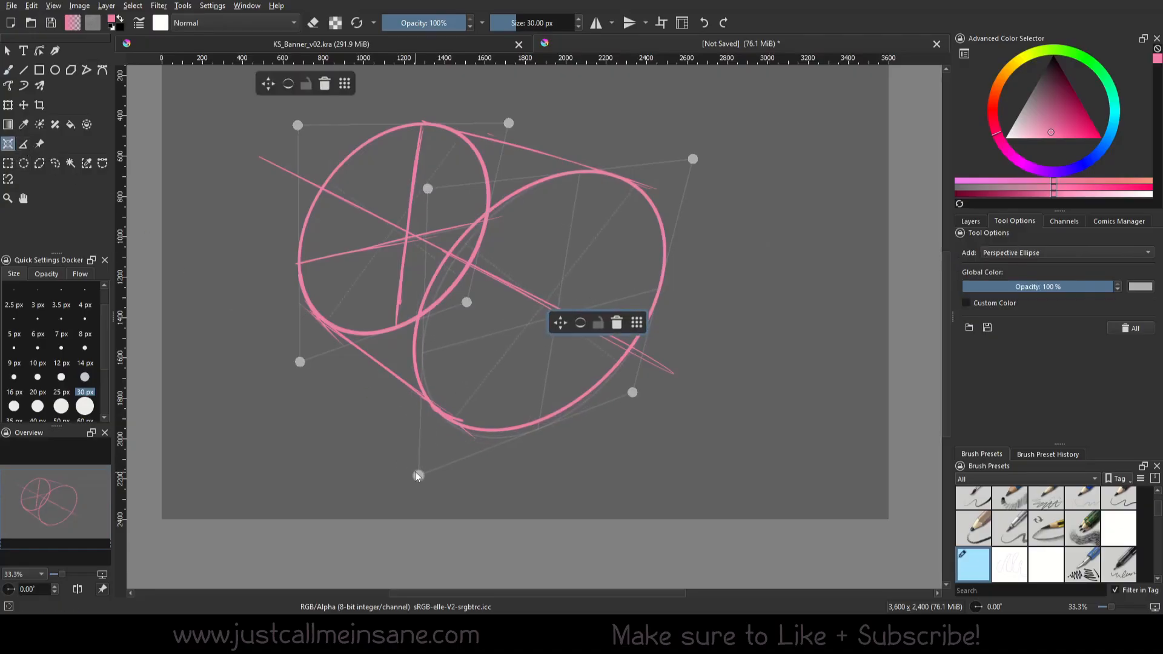
click(11, 71)
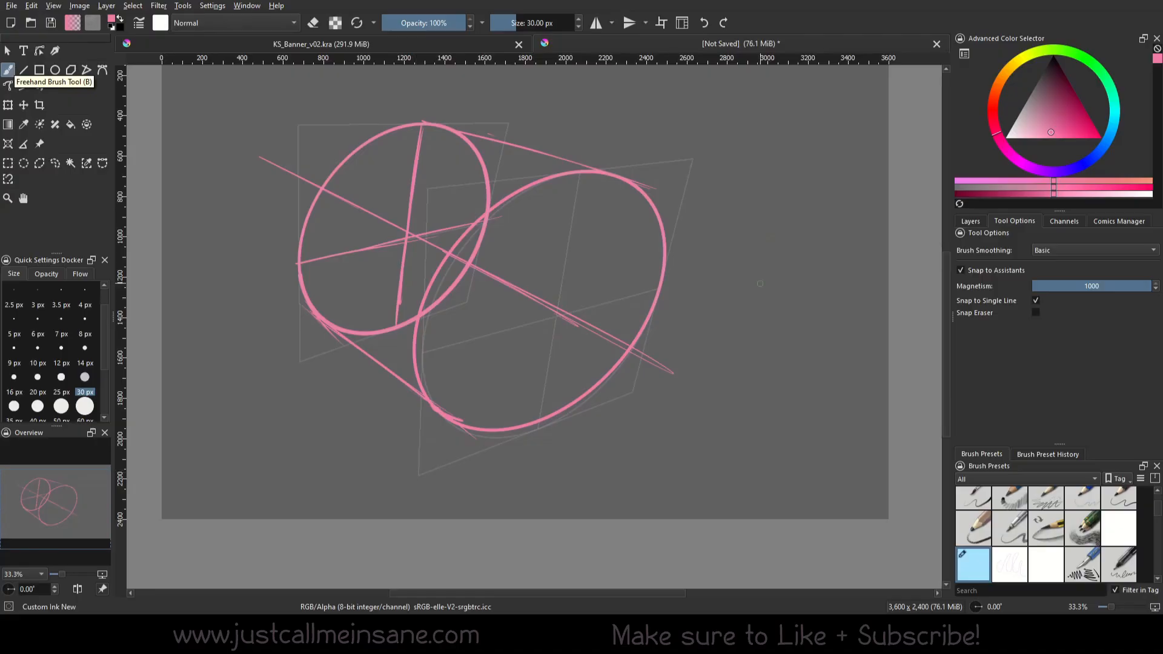
drag(748, 286, 745, 343)
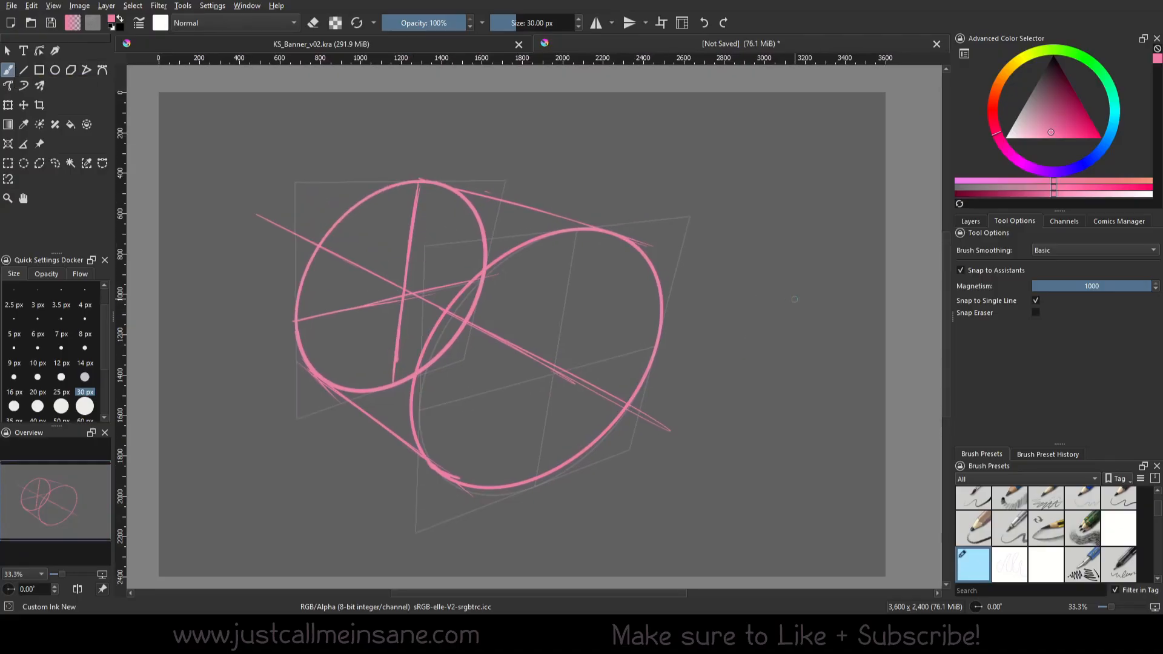
Delete both perspective ellipse assistants and clear the cylinder drawing from the layer
click(8, 143)
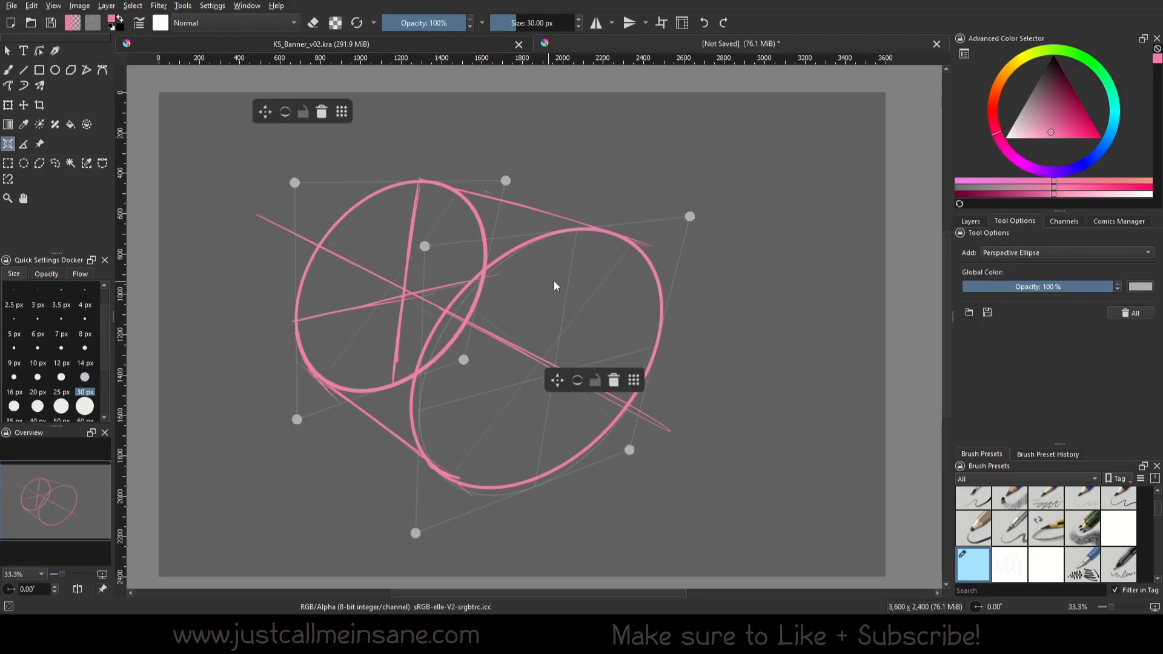
click(614, 380)
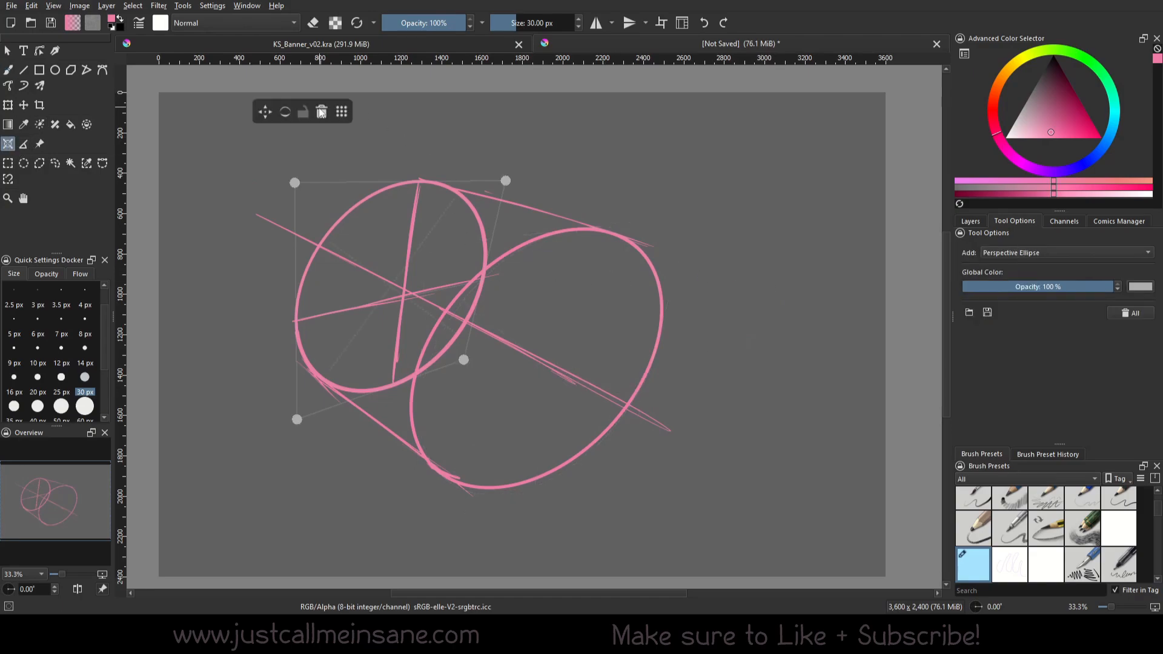
click(322, 111)
click(9, 70)
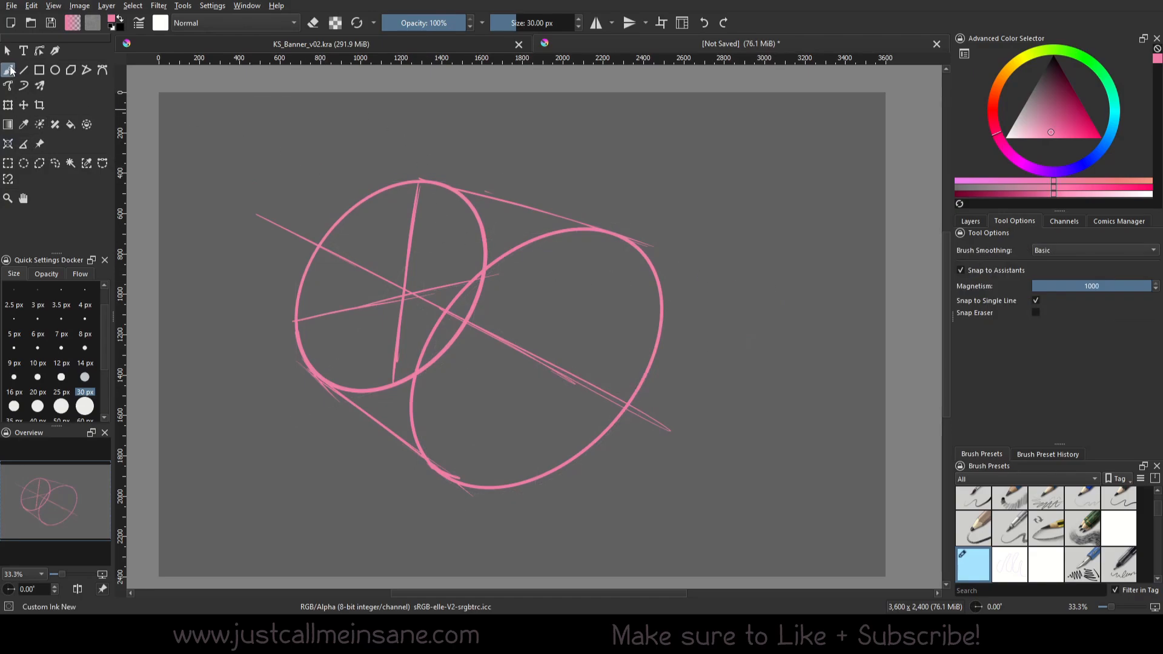
key(Delete)
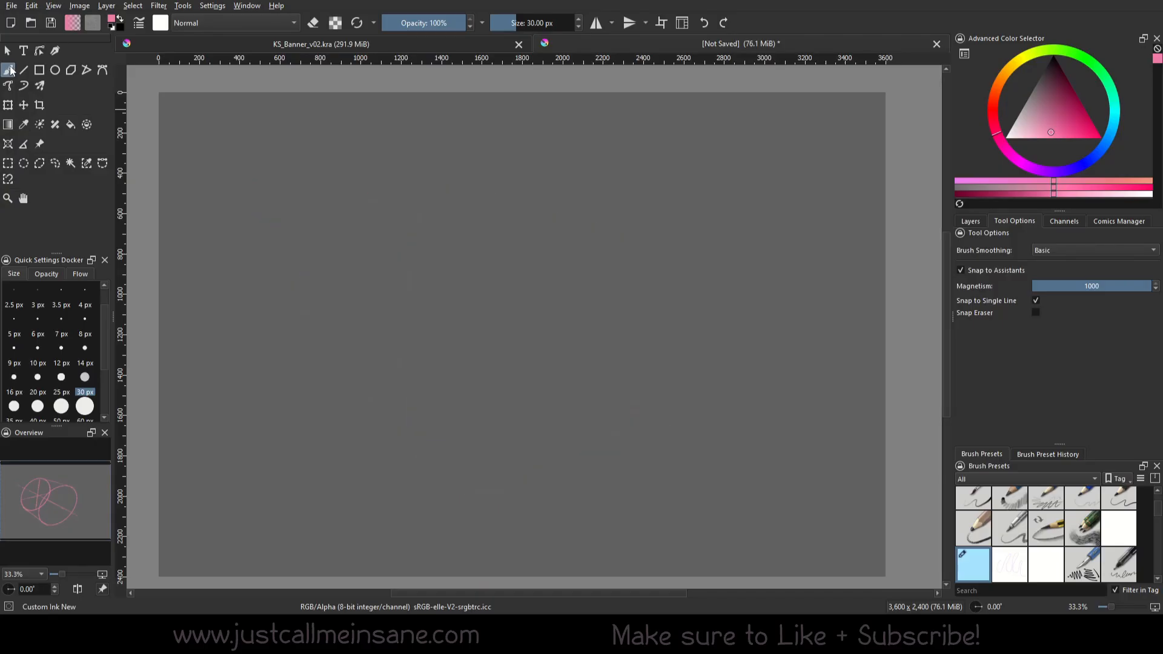
click(7, 105)
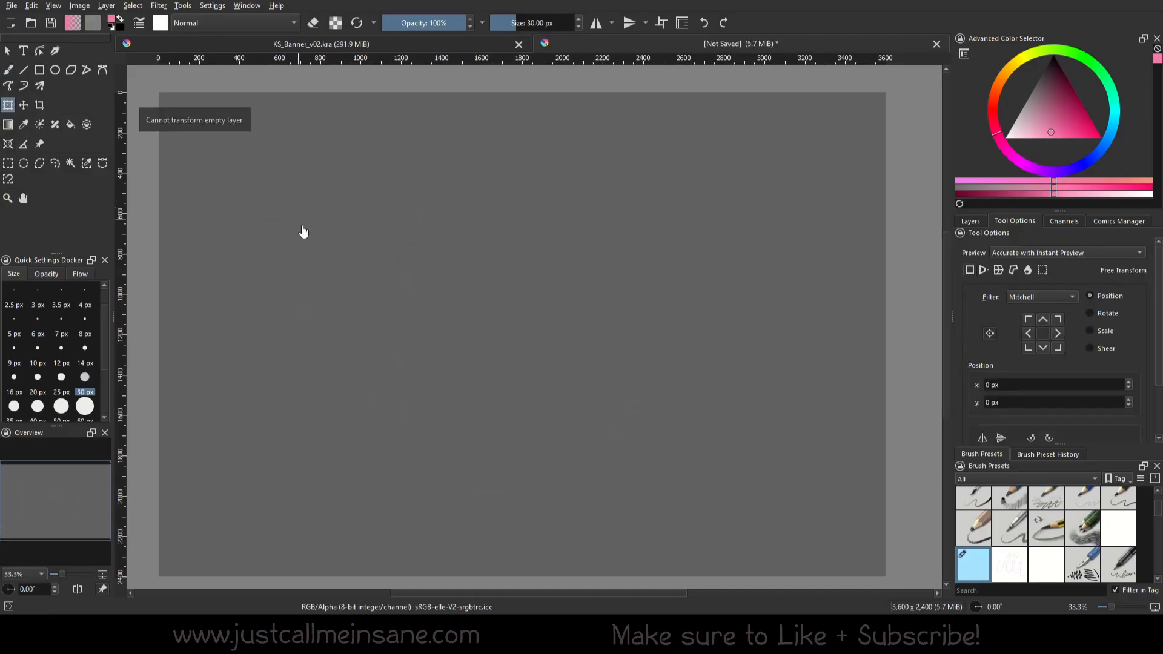
Place a small perspective ellipse assistant in the canvas's upper-left area and narrow it by moving its two right corners inward
click(971, 222)
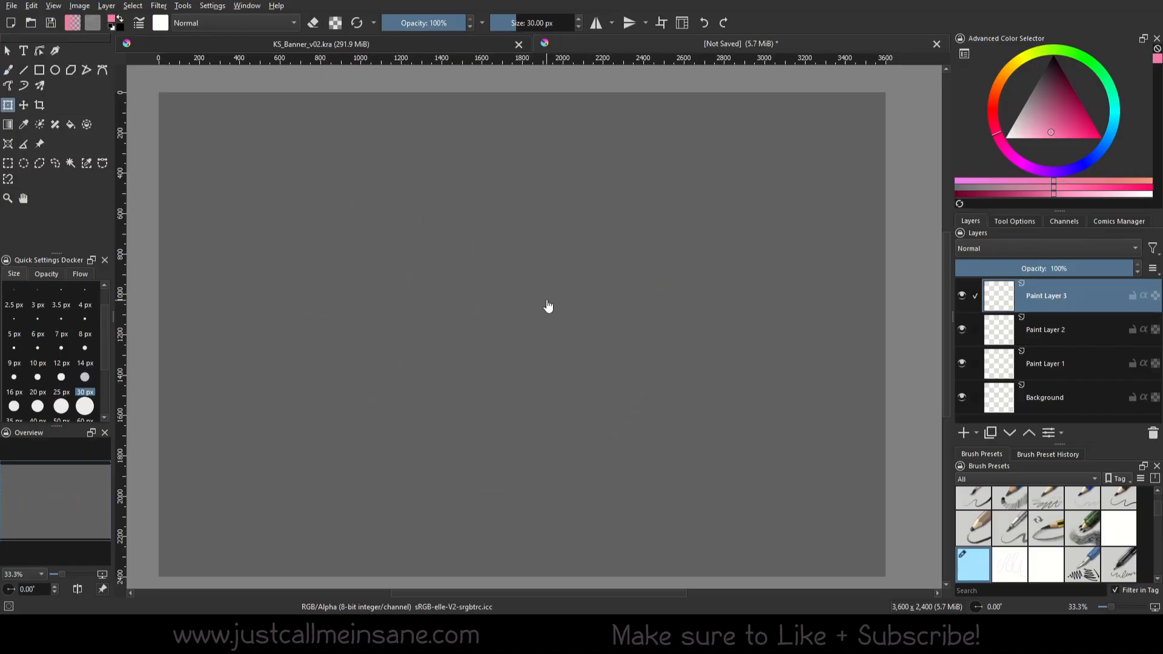
key(b)
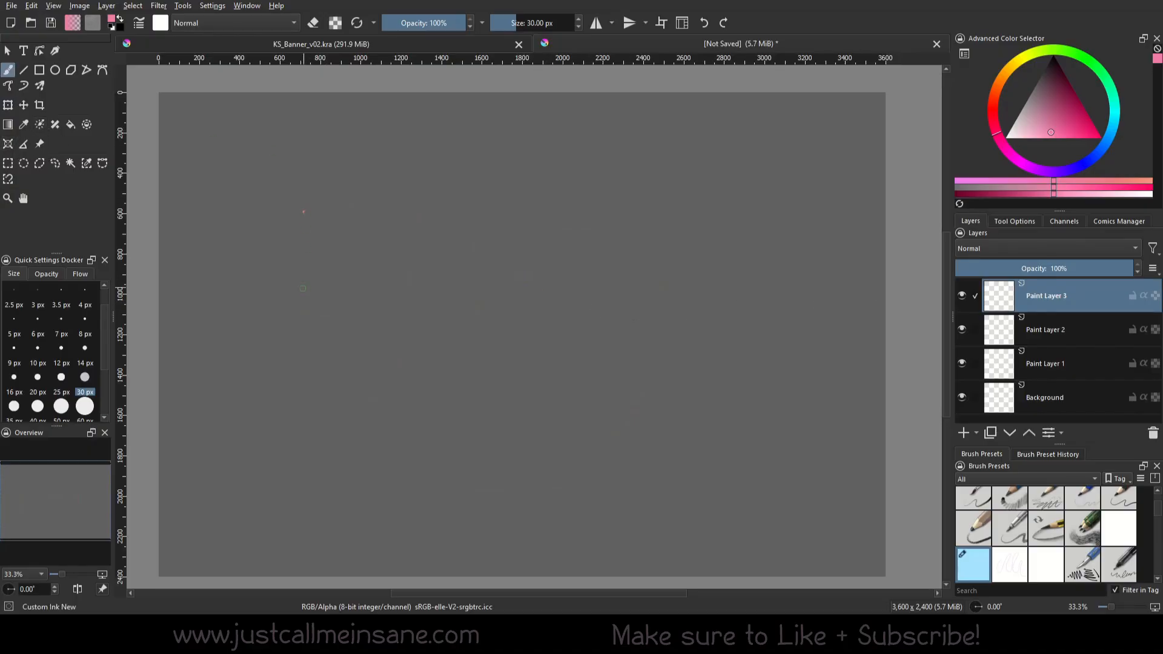
click(8, 144)
click(304, 223)
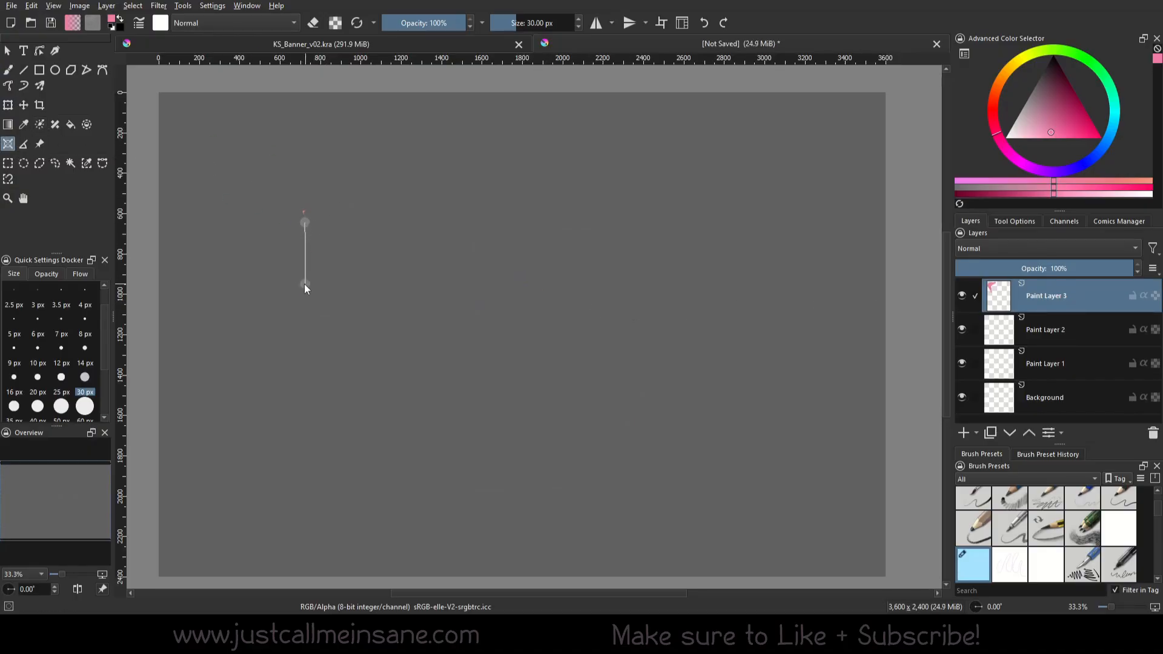
click(302, 290)
click(373, 280)
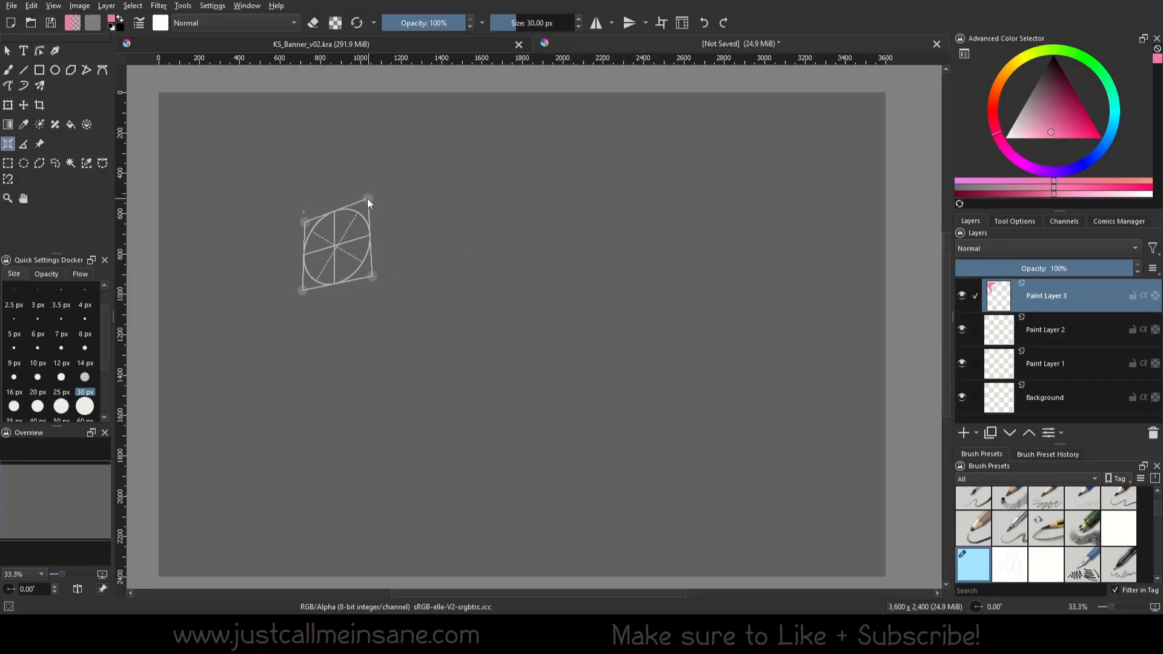
click(363, 201)
mouse_move(372, 279)
mouse_down()
mouse_move(261, 146)
mouse_move(363, 276)
mouse_up()
drag(364, 201, 358, 202)
drag(363, 277, 357, 272)
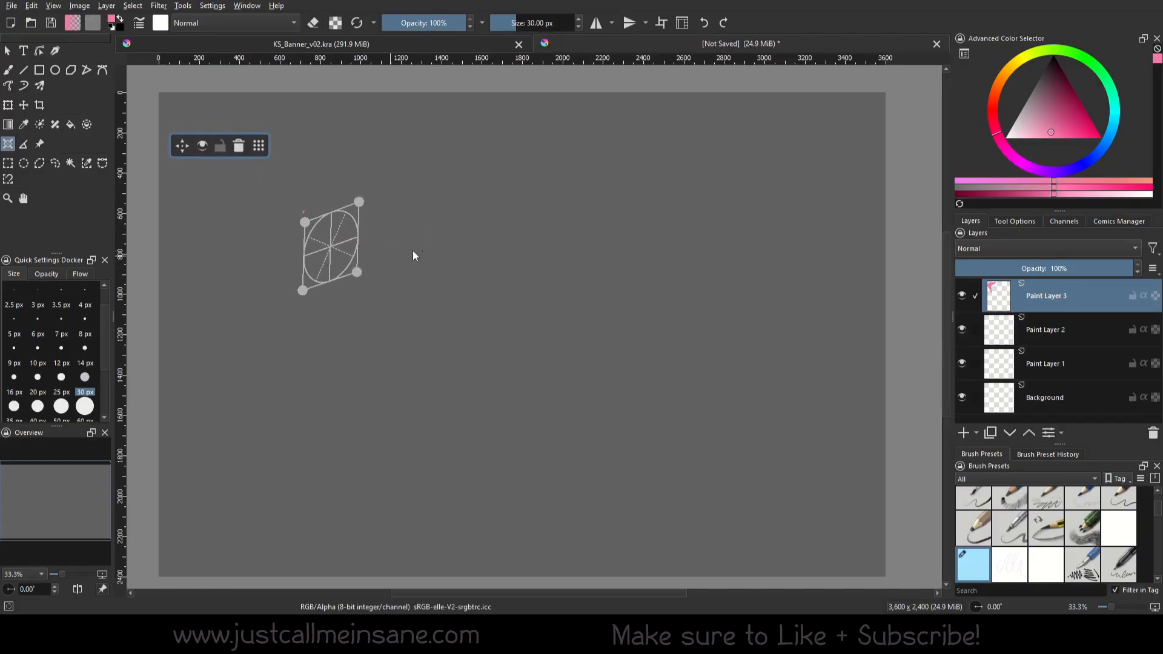
Add a larger perspective ellipse assistant directly below the first one and narrow it by pulling in its right corners
click(422, 239)
click(299, 278)
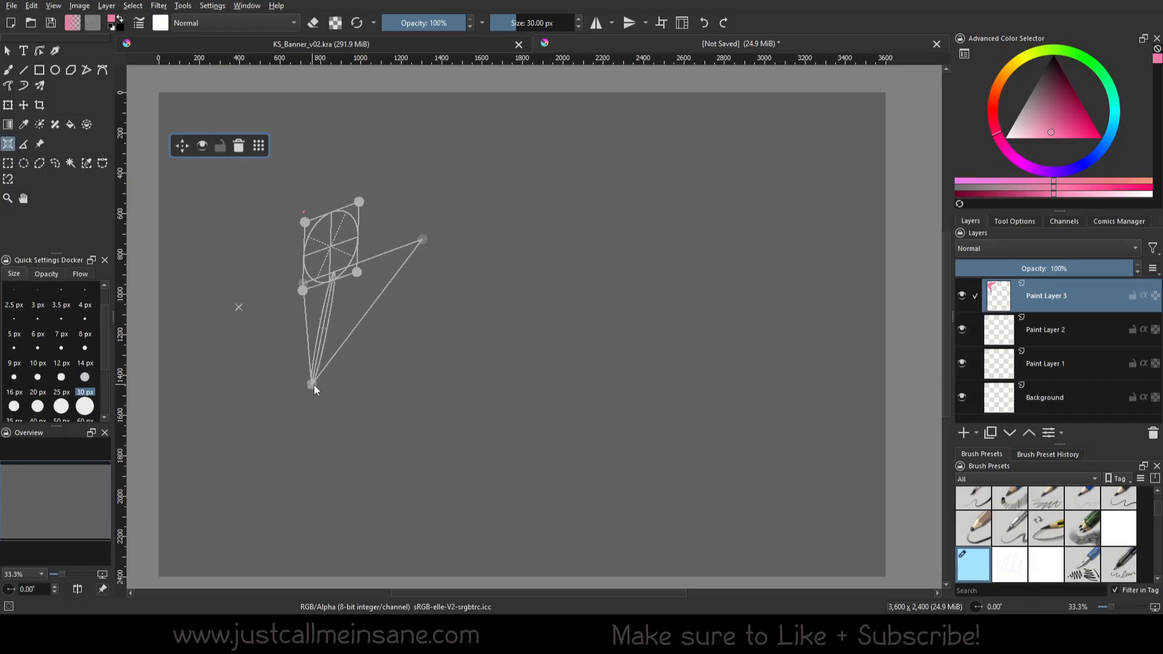
click(314, 384)
click(445, 362)
drag(423, 239, 424, 245)
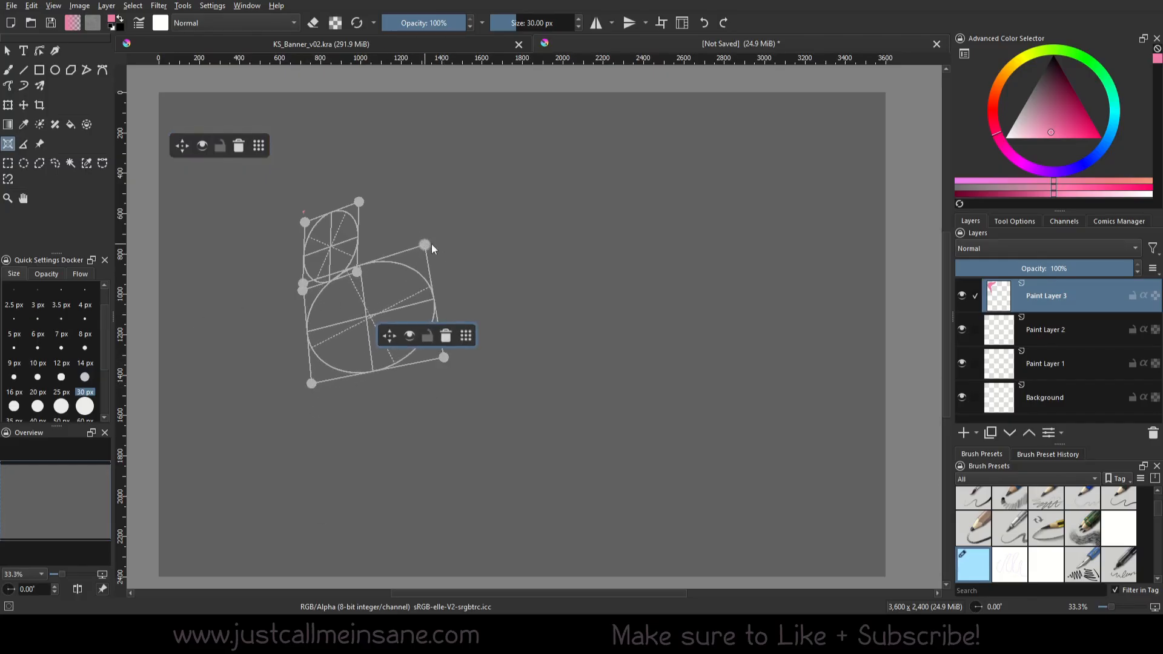
drag(444, 361, 405, 361)
drag(425, 245, 415, 250)
Adjust the corners of both ellipse assistants to flatten the small one and line up their left sides, and return to the Freehand Brush
drag(302, 290, 307, 278)
drag(360, 201, 304, 218)
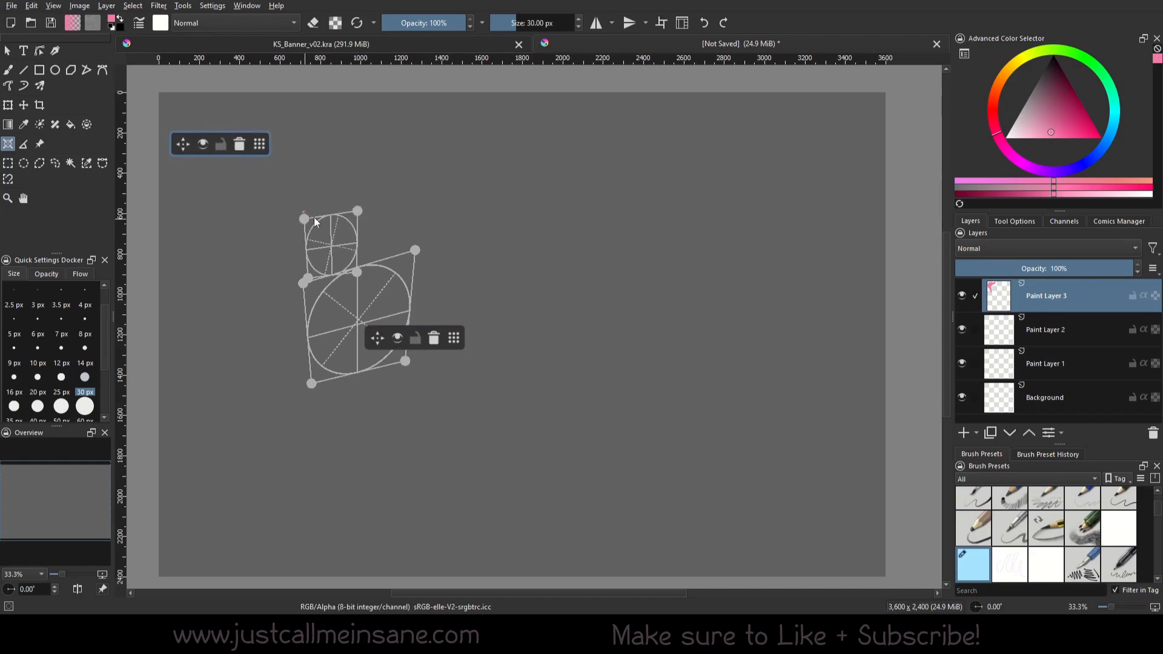
drag(311, 384, 308, 373)
key(b)
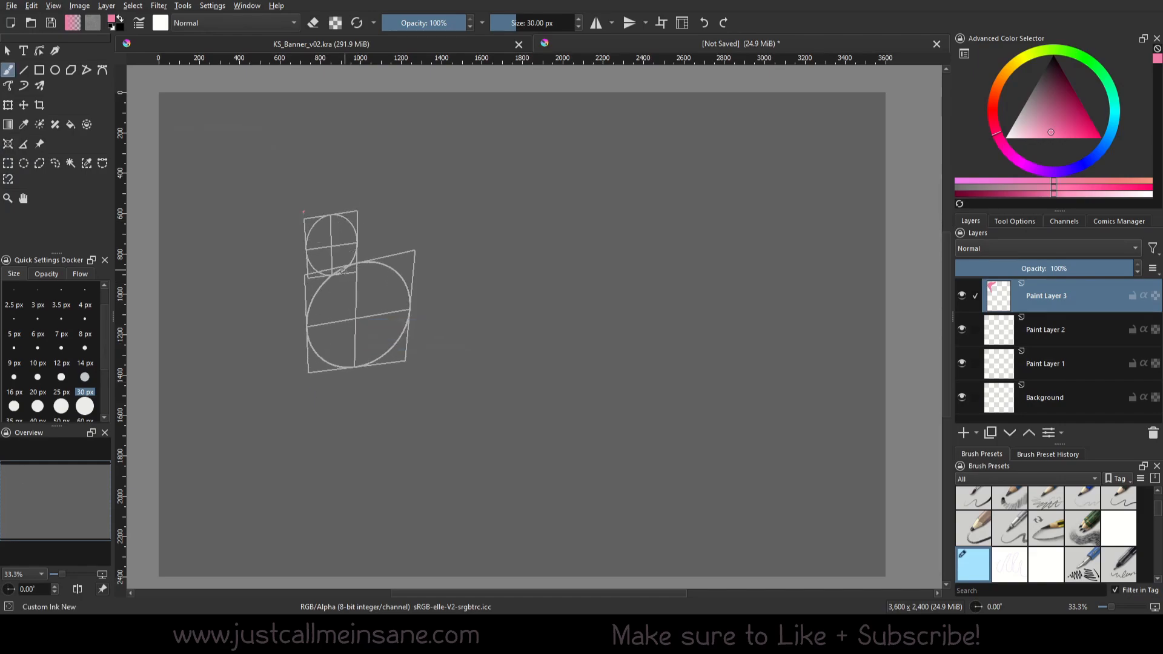
Turn off Snap to Assistants and sketch loose contours around both ellipses, extending a rounded form below the larger one
drag(326, 278, 309, 310)
click(1015, 221)
click(961, 270)
drag(308, 245, 317, 368)
drag(359, 221, 405, 289)
drag(351, 227, 300, 267)
drag(315, 352, 335, 439)
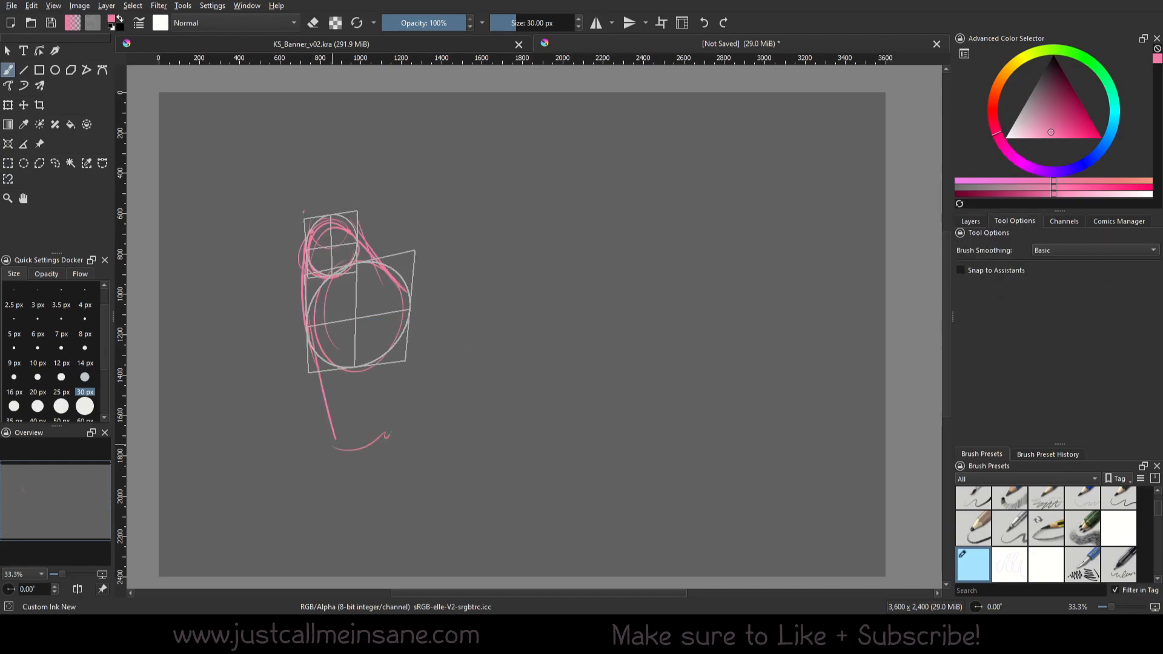
drag(414, 306, 380, 437)
Sketch a tapering limb from the small ellipse up to the canvas's upper edge, with a short branch beside it
drag(347, 93, 296, 241)
drag(402, 132, 360, 230)
drag(347, 93, 310, 228)
drag(407, 113, 361, 230)
drag(384, 170, 399, 241)
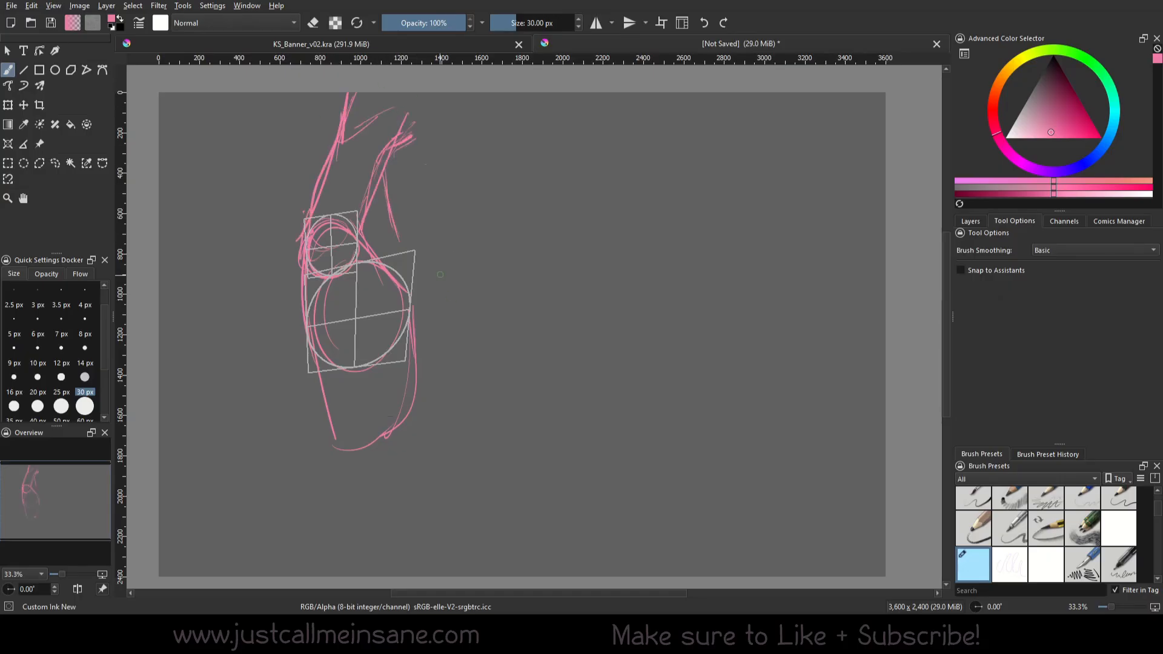
Erase the rounded form below the larger ellipse and resketch it with angular strokes converging downward
key(slash)
drag(413, 309, 321, 363)
key(slash)
drag(399, 284, 404, 362)
drag(314, 307, 310, 371)
drag(411, 312, 424, 424)
mouse_move(366, 366)
mouse_down()
mouse_move(333, 384)
mouse_move(369, 406)
mouse_up()
drag(354, 342, 305, 397)
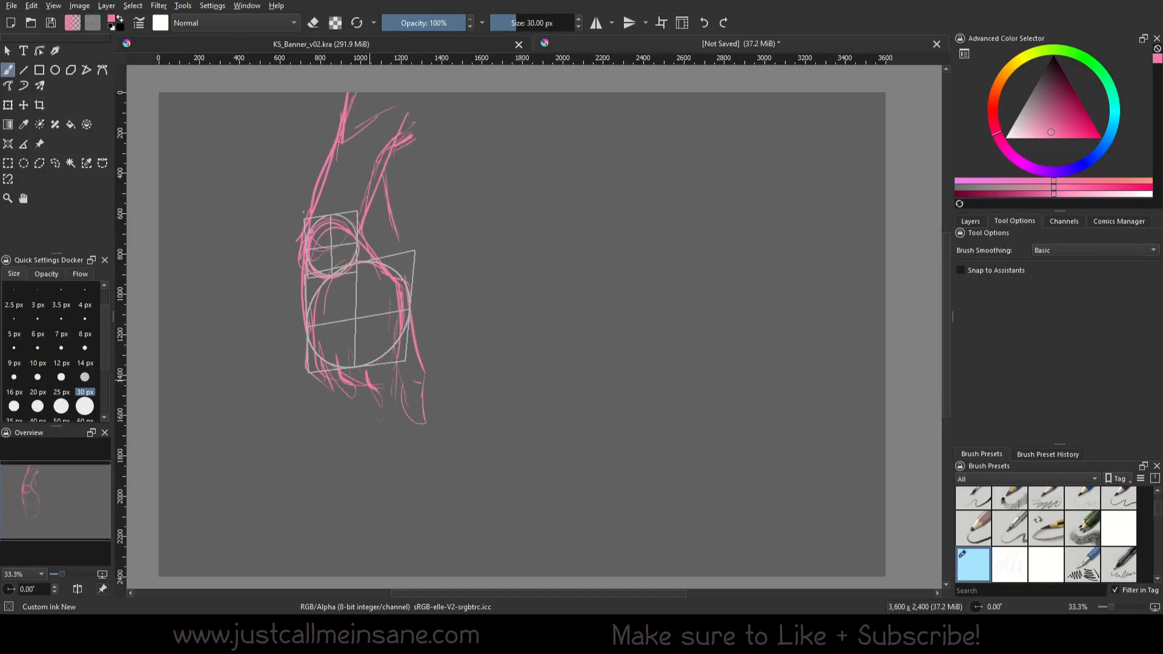
drag(393, 379, 376, 444)
drag(312, 372, 369, 436)
Toggle off the visibility of both perspective ellipse assistants and return to the Freehand Brush
drag(489, 333, 257, 198)
click(8, 145)
click(399, 330)
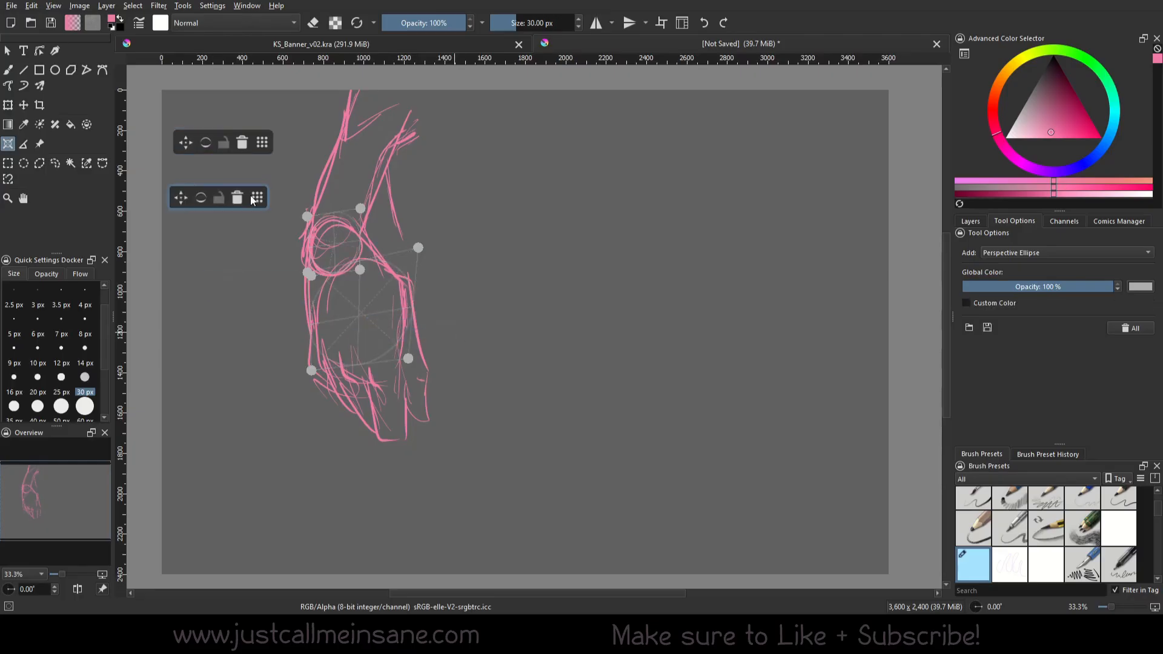
click(207, 142)
key(b)
Erase the pink ellipse construction lines inside the upper and middle forms of the sketch
key(slash)
key(slash)
mouse_move(322, 298)
mouse_down()
mouse_move(358, 251)
mouse_move(327, 306)
mouse_up()
key(ctrl+z)
key(slash)
right_click(387, 231)
Redraw the contours where the upper and middle forms meet, erasing stray strokes inside them
key(slash)
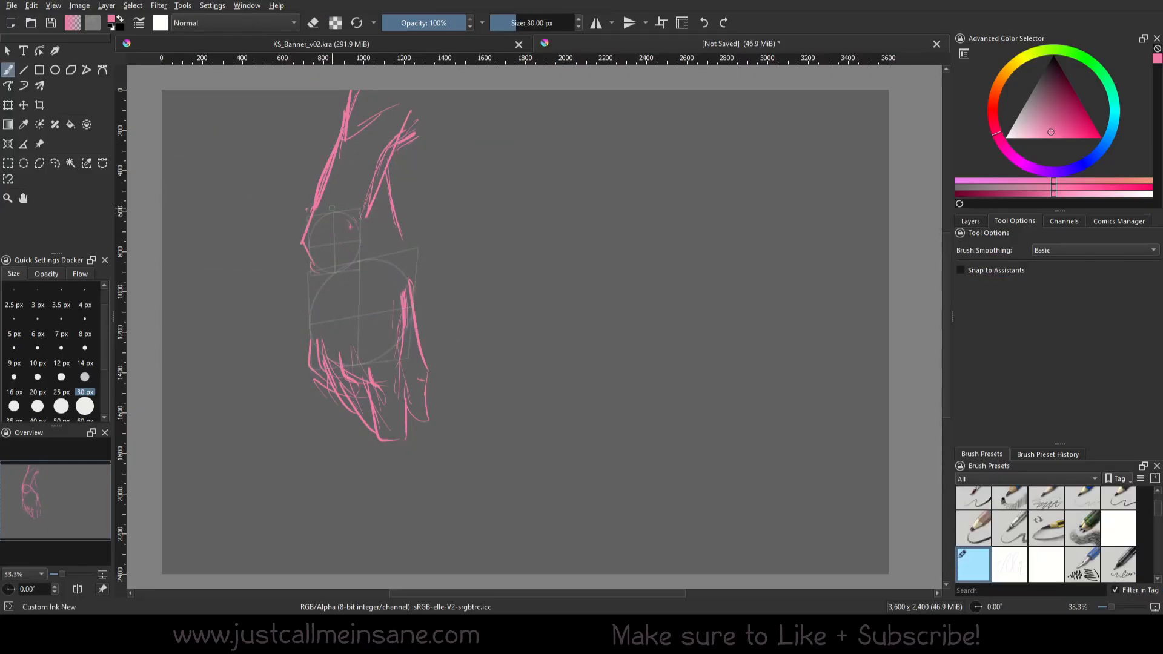
drag(364, 212, 408, 283)
drag(338, 260, 317, 286)
right_click(363, 194)
right_click(336, 216)
key(slash)
key(slash)
drag(323, 207, 304, 254)
key(slash)
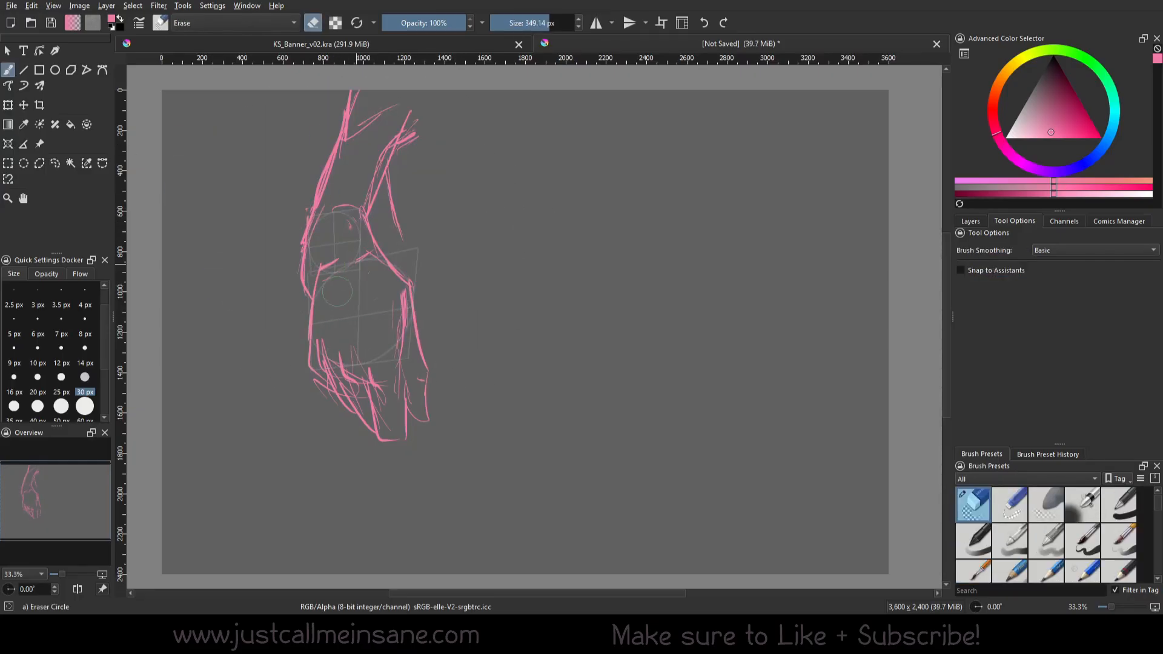
key(slash)
drag(364, 209, 390, 267)
mouse_move(376, 197)
mouse_down()
mouse_move(369, 237)
mouse_move(387, 264)
mouse_up()
Sketch a long rounded cylinder from the lower end of the figure down to near the canvas's bottom edge
drag(320, 370, 322, 548)
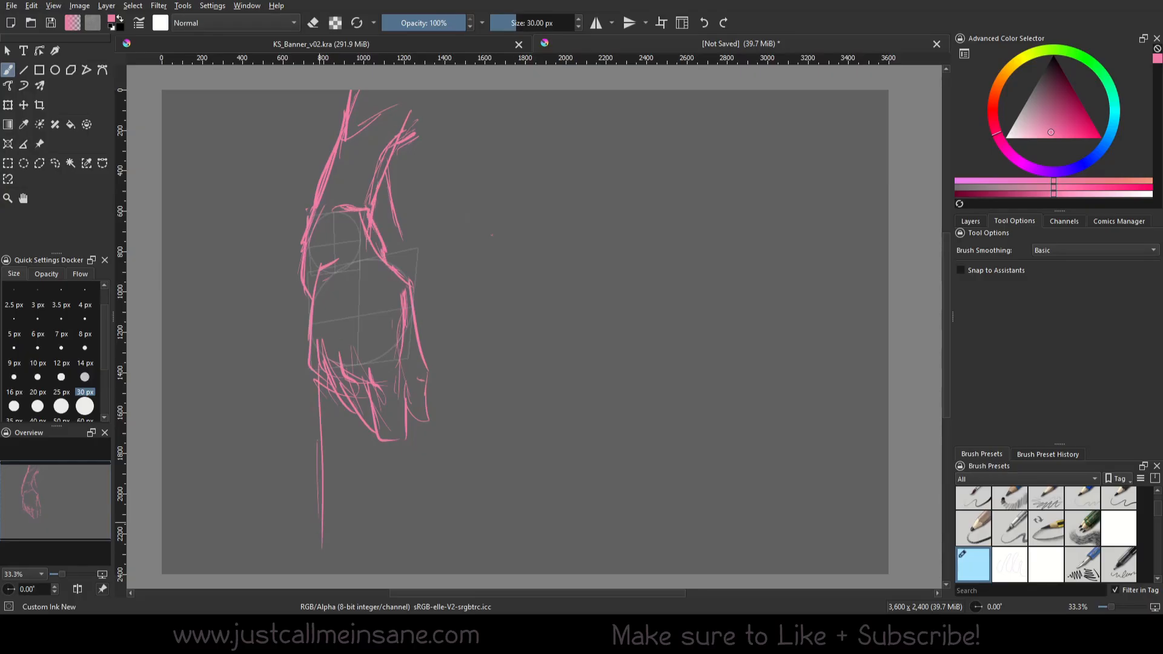
drag(316, 443, 391, 528)
drag(410, 421, 403, 548)
drag(404, 461, 388, 569)
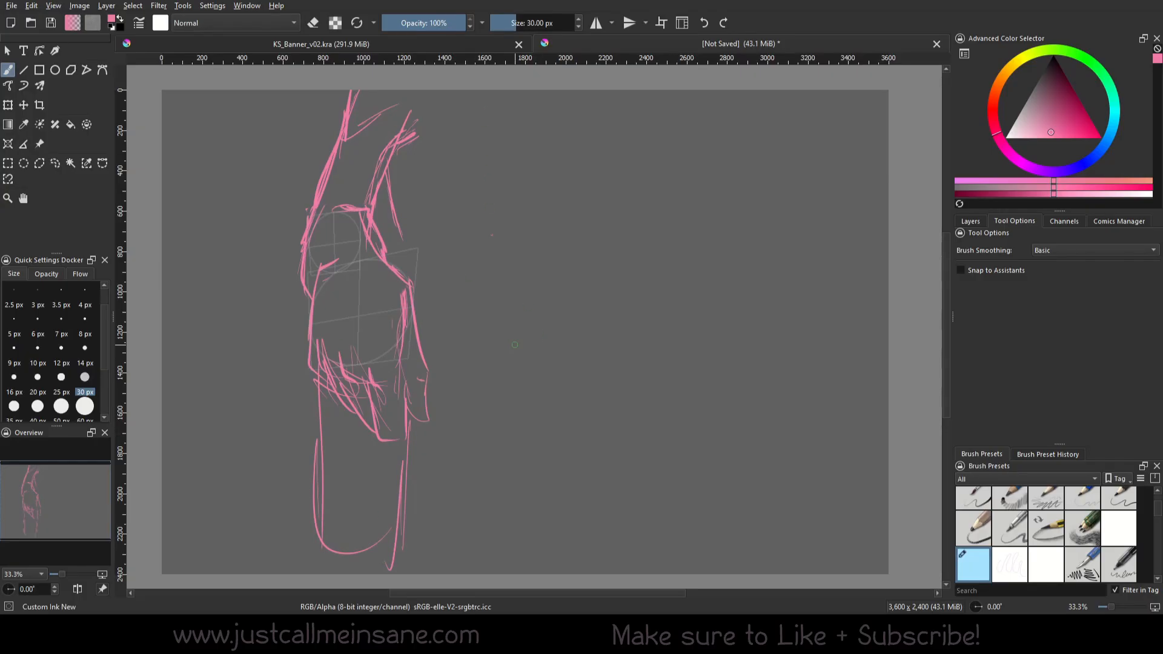
Clean up the left contour of the upper form and return to the ink brush
right_click(341, 268)
click(341, 186)
mouse_move(302, 217)
mouse_down()
mouse_move(295, 280)
mouse_move(308, 209)
mouse_move(301, 310)
mouse_up()
right_click(328, 194)
click(398, 234)
Sketch a bent limb in the empty area right of the figure, using three ellipses of decreasing size joined by side lines
drag(668, 306, 625, 320)
mouse_move(581, 231)
mouse_down()
mouse_move(634, 225)
mouse_move(528, 214)
mouse_move(477, 242)
mouse_move(515, 231)
mouse_move(493, 303)
mouse_move(524, 316)
mouse_up()
mouse_move(531, 195)
mouse_down()
mouse_move(538, 342)
mouse_move(533, 290)
mouse_move(520, 319)
mouse_move(542, 311)
mouse_up()
mouse_move(577, 265)
mouse_down()
mouse_move(571, 285)
mouse_move(572, 267)
mouse_up()
drag(582, 283, 534, 353)
drag(532, 291, 574, 264)
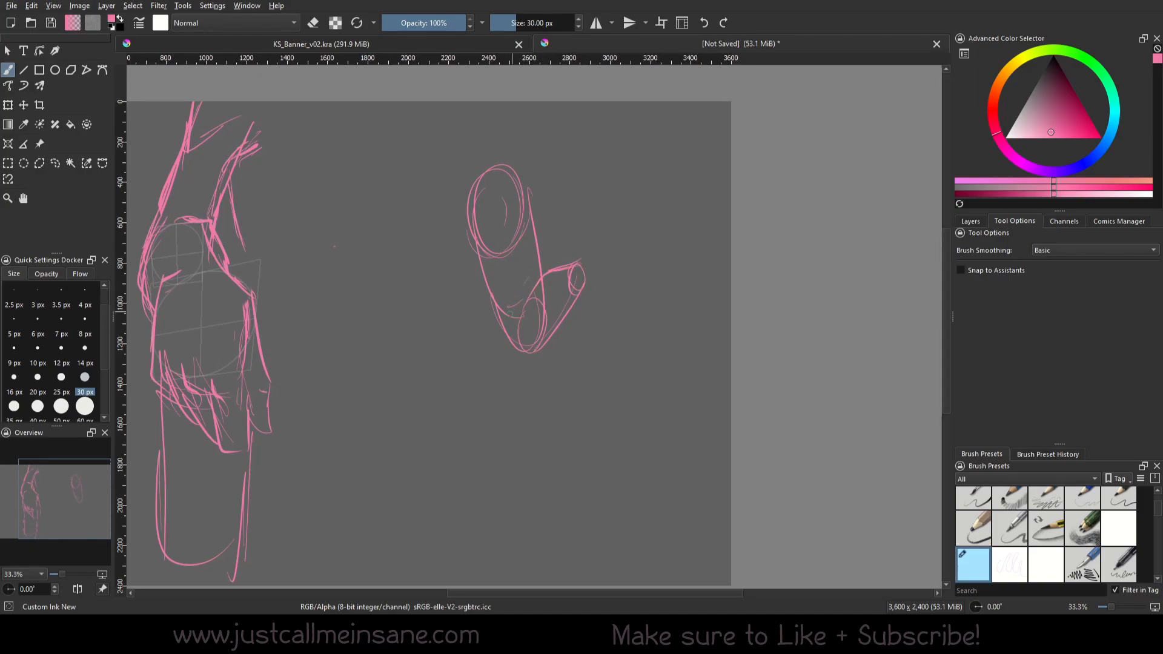
drag(513, 288, 505, 310)
Strengthen the bent limb with angular contour strokes along its upper end, both sides and tip
drag(575, 262, 584, 248)
mouse_move(480, 162)
mouse_down()
mouse_move(531, 231)
mouse_move(525, 243)
mouse_up()
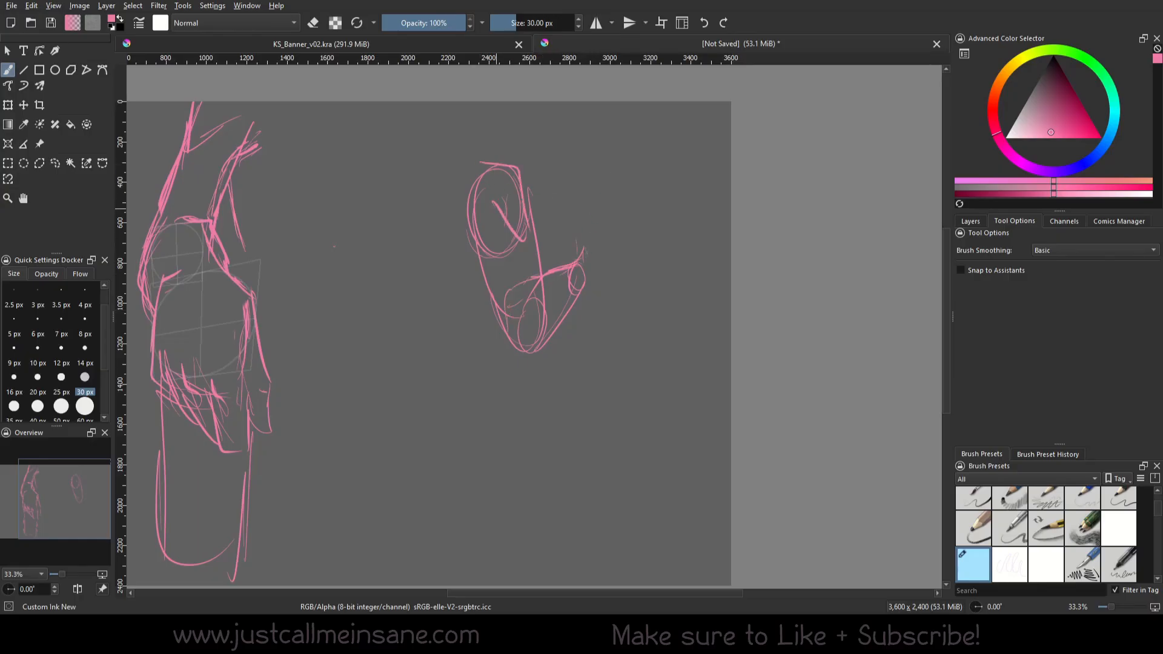
drag(519, 177, 553, 318)
drag(471, 218, 510, 347)
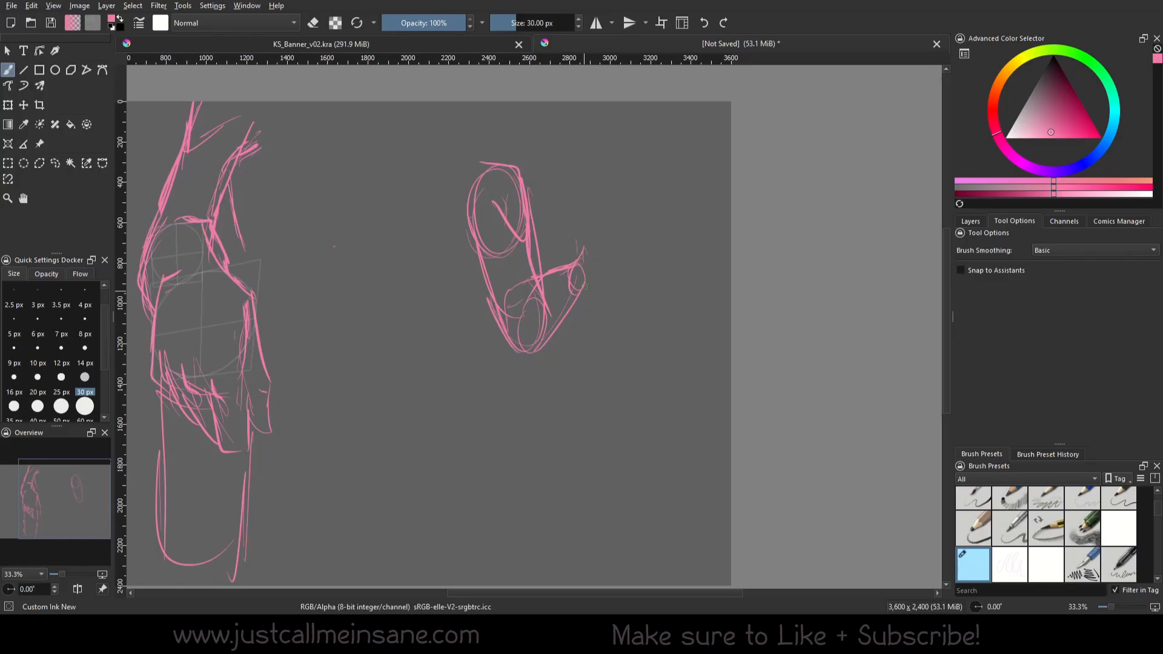
Erase construction lines around the bent limb's joint and tip, and return to the ink brush
right_click(600, 231)
click(602, 147)
mouse_move(552, 266)
mouse_down()
mouse_move(577, 260)
mouse_move(568, 264)
mouse_move(577, 295)
mouse_move(548, 331)
mouse_move(515, 346)
mouse_up()
right_click(605, 232)
click(533, 268)
drag(474, 459, 602, 447)
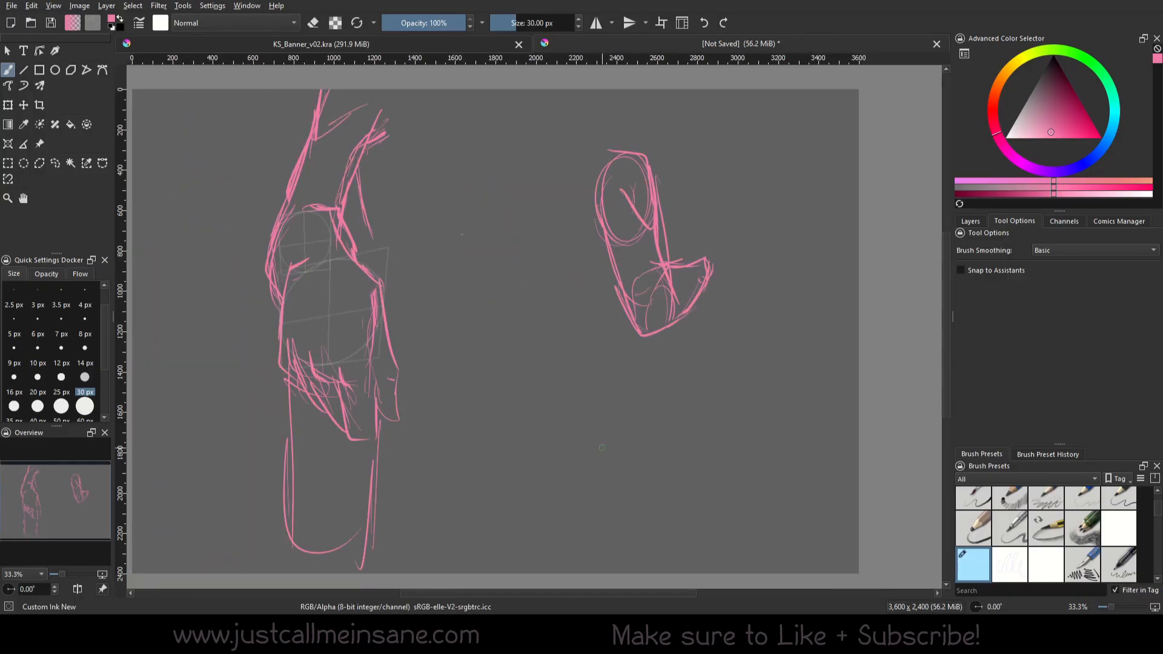